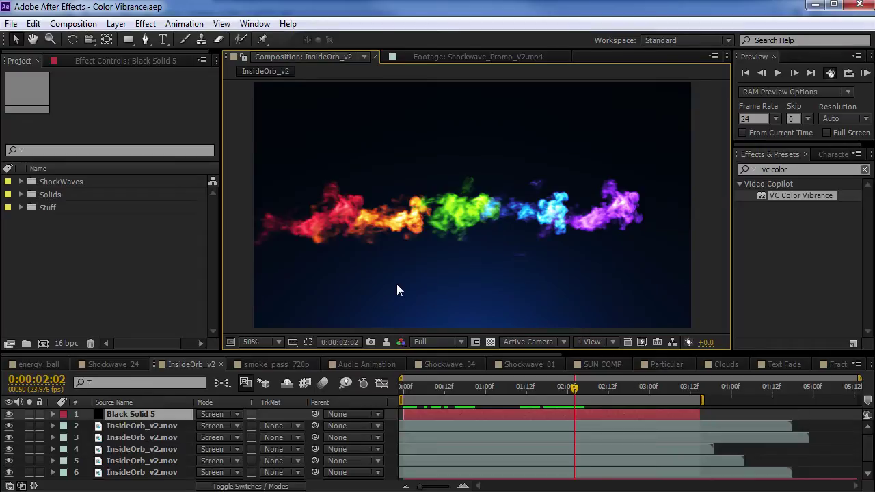
# Step: Preview InsideOrb_v2 at 100% filling the window, check the Shockwave web page, then return to After Effects
pyautogui.press('.')
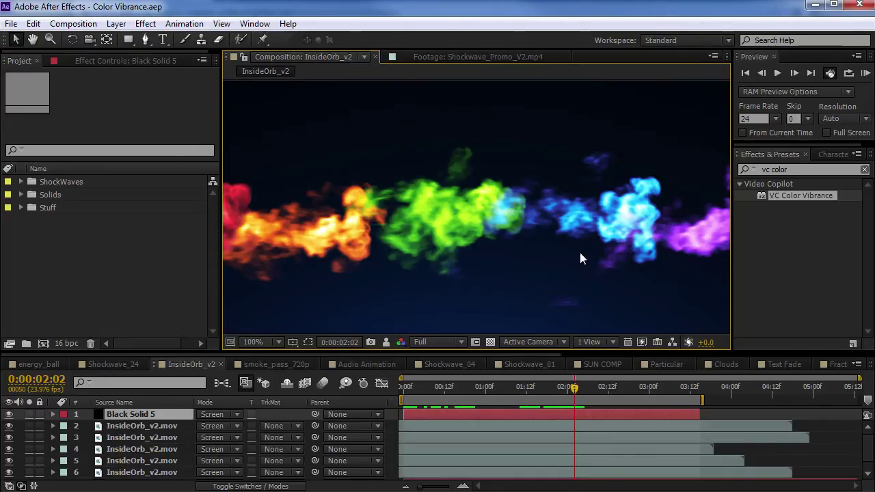
pyautogui.press('`')
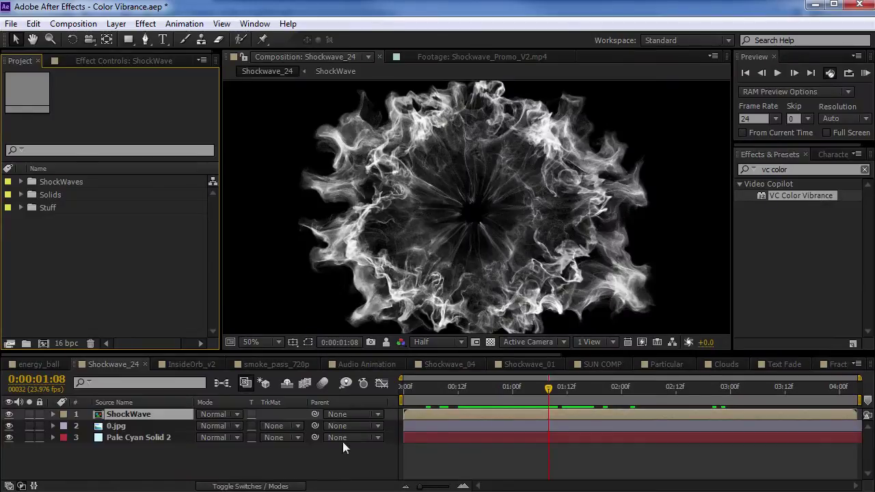
pyautogui.hotkey('alt', 'Tab')
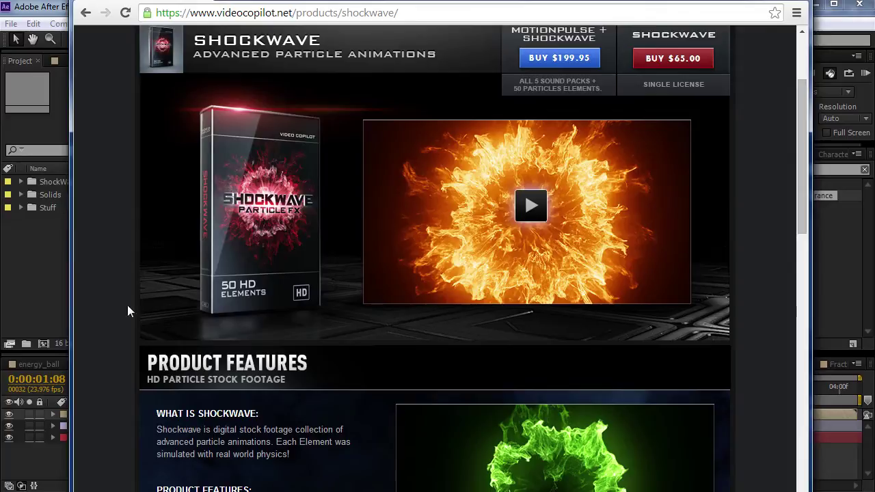
pyautogui.click(43, 271)
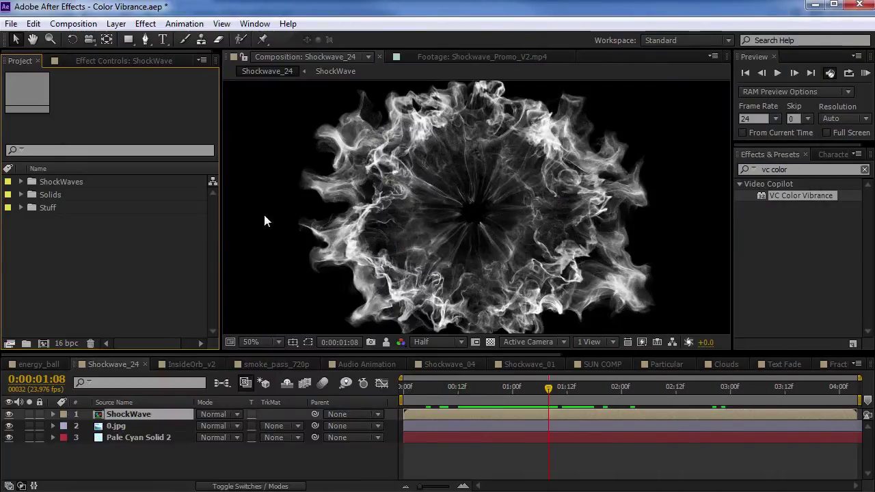
# Step: Apply VC Color Vibrance to the ShockWave layer and shift its tint colour to blue (009CFF)
pyautogui.moveTo(456, 383); pyautogui.dragTo(585, 395)
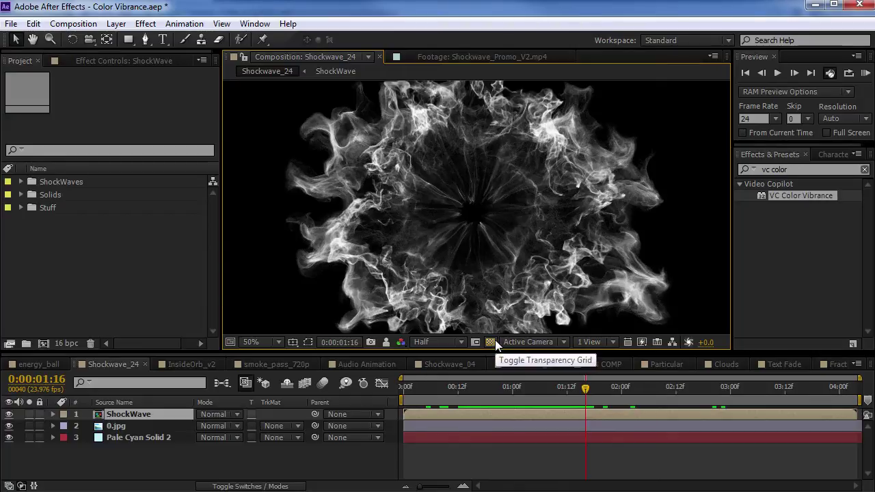
pyautogui.click(820, 215)
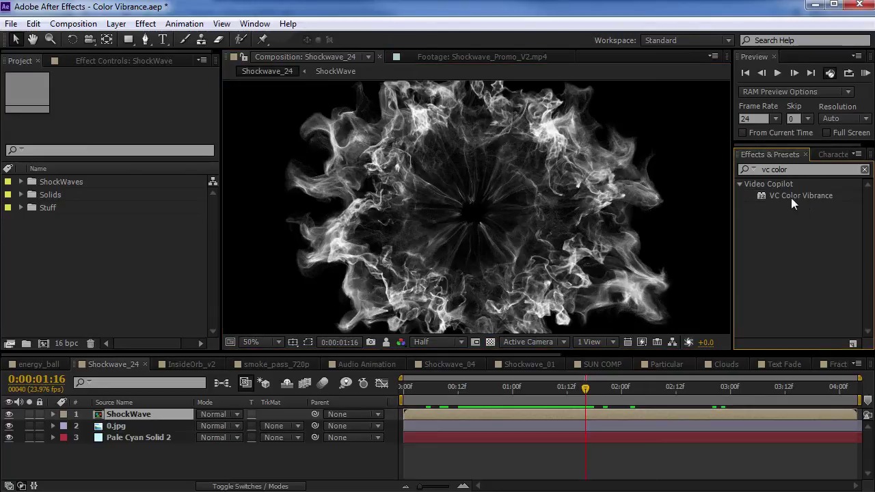
pyautogui.moveTo(791, 198); pyautogui.dragTo(416, 183)
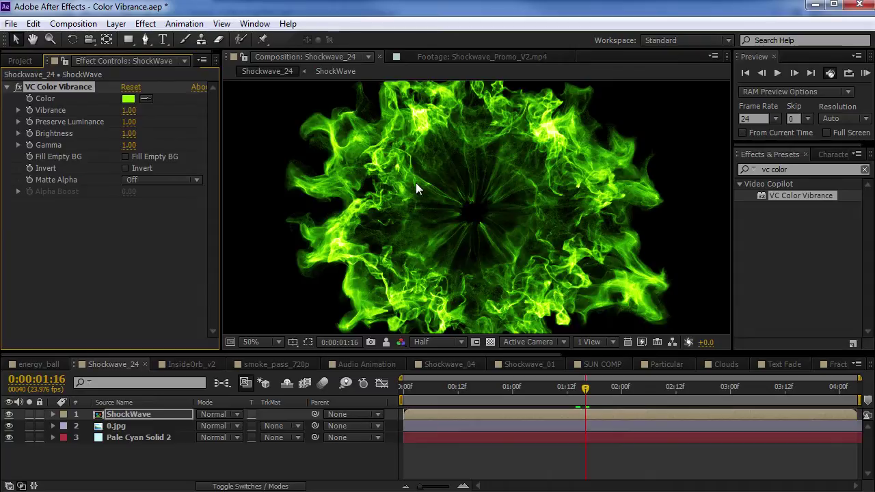
pyautogui.click(531, 387)
pyautogui.moveTo(475, 385); pyautogui.dragTo(567, 409)
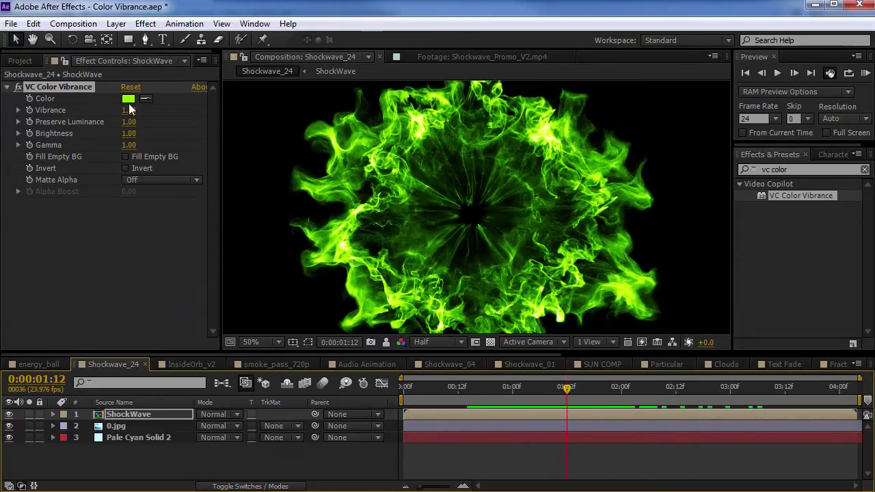
pyautogui.click(128, 98)
pyautogui.moveTo(214, 362)
pyautogui.mouseDown()
pyautogui.moveTo(214, 379)
pyautogui.moveTo(214, 369)
pyautogui.mouseUp()
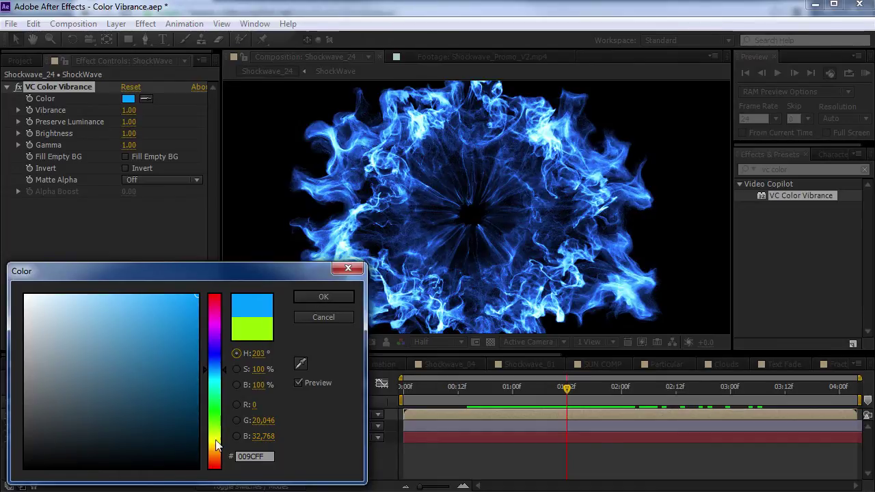
# Step: Set the VC Color Vibrance tint to orange FF9600, then switch the effect off for comparison
pyautogui.moveTo(214, 385); pyautogui.dragTo(216, 432)
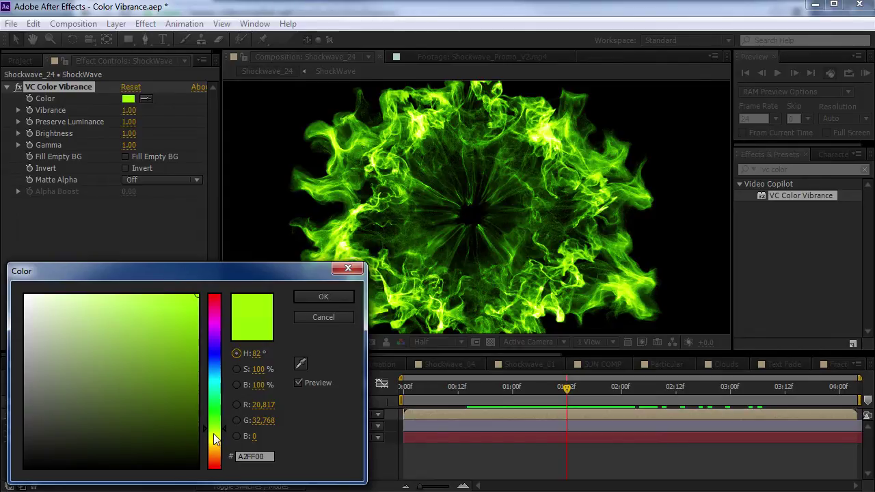
pyautogui.moveTo(216, 452)
pyautogui.mouseDown()
pyautogui.moveTo(216, 461)
pyautogui.moveTo(217, 453)
pyautogui.mouseUp()
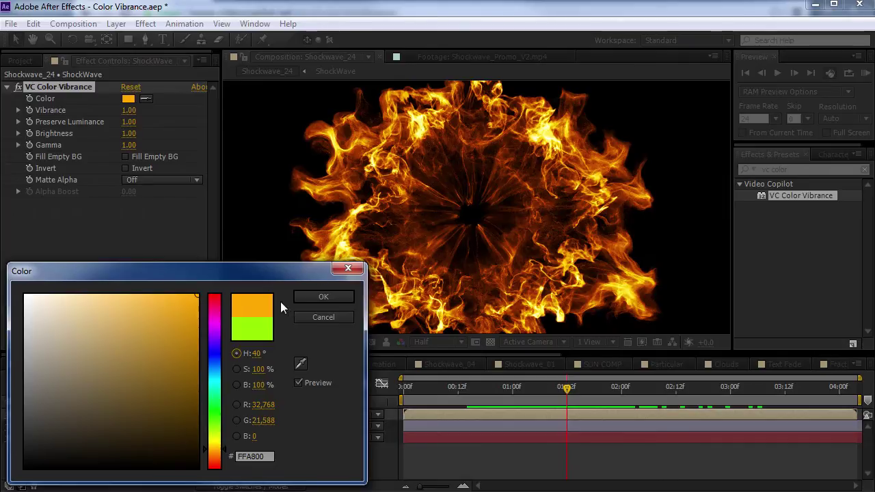
pyautogui.moveTo(217, 459); pyautogui.dragTo(216, 452)
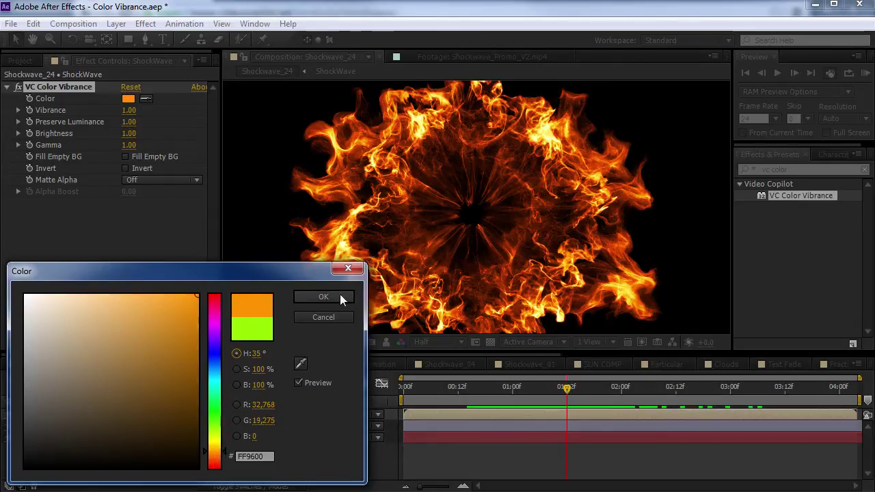
pyautogui.click(339, 296)
pyautogui.click(17, 88)
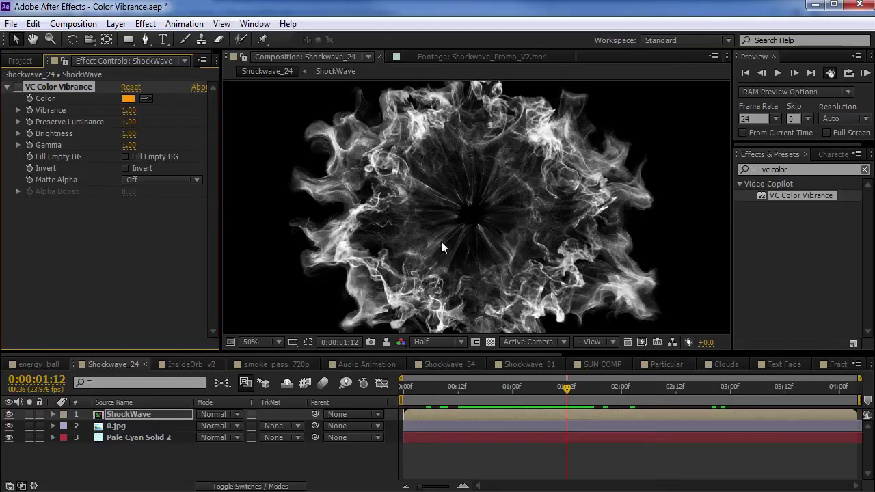
# Step: Add a Curves effect to the ShockWave layer and raise the Red channel curve
pyautogui.click(145, 23)
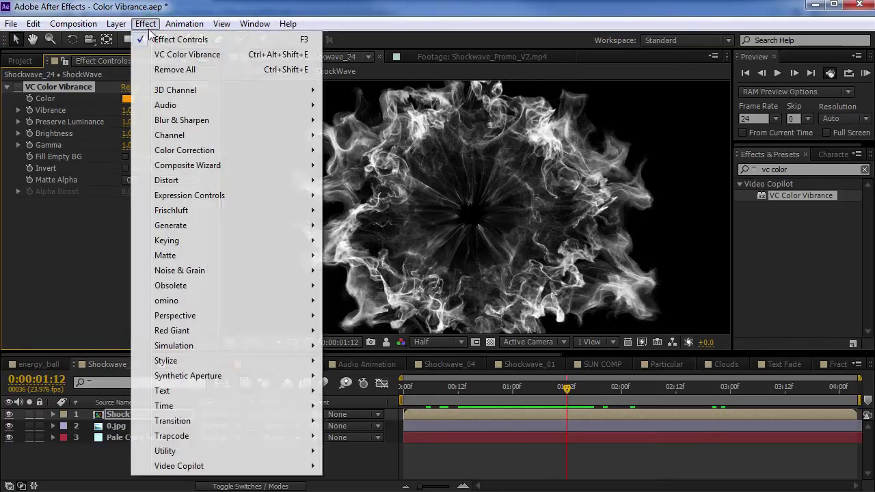
pyautogui.moveTo(205, 152)
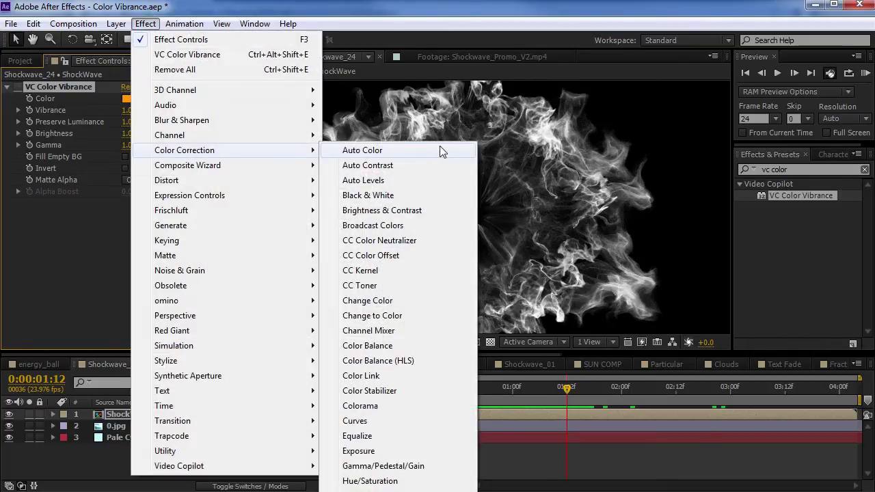
pyautogui.click(360, 420)
pyautogui.click(130, 196)
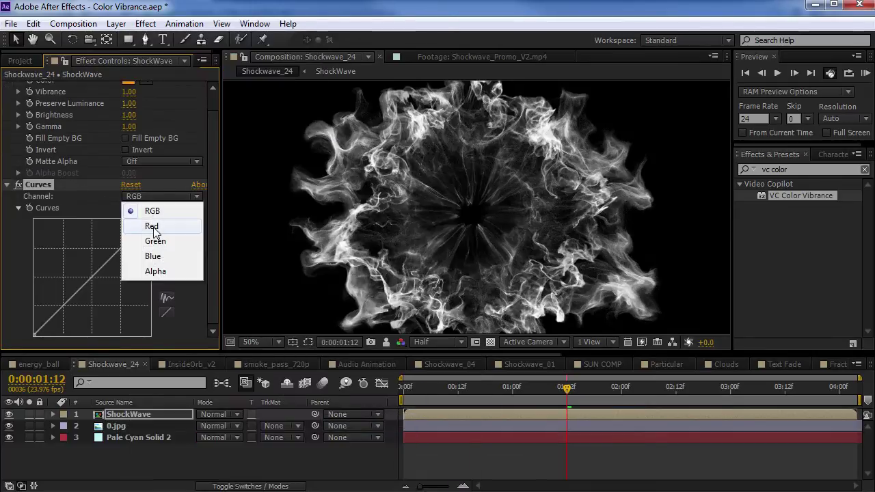
pyautogui.click(151, 227)
pyautogui.moveTo(73, 281); pyautogui.dragTo(110, 309)
# Step: Adjust the Blue and Green Curves channels, lifting green midtones and lowering green shadows for orange fire
pyautogui.click(148, 196)
pyautogui.click(153, 253)
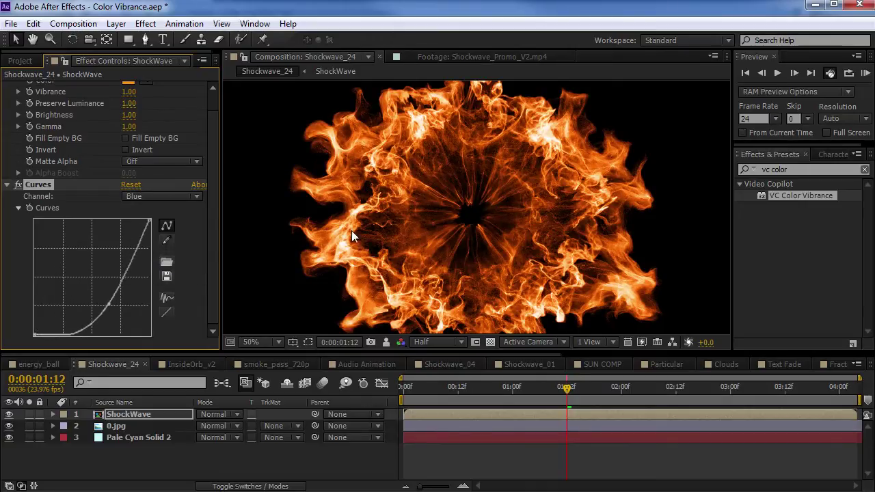
pyautogui.click(151, 198)
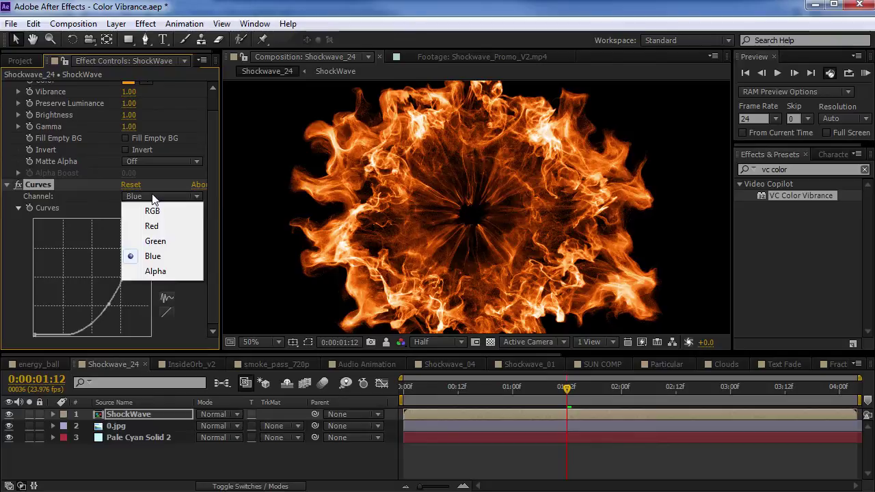
pyautogui.click(152, 239)
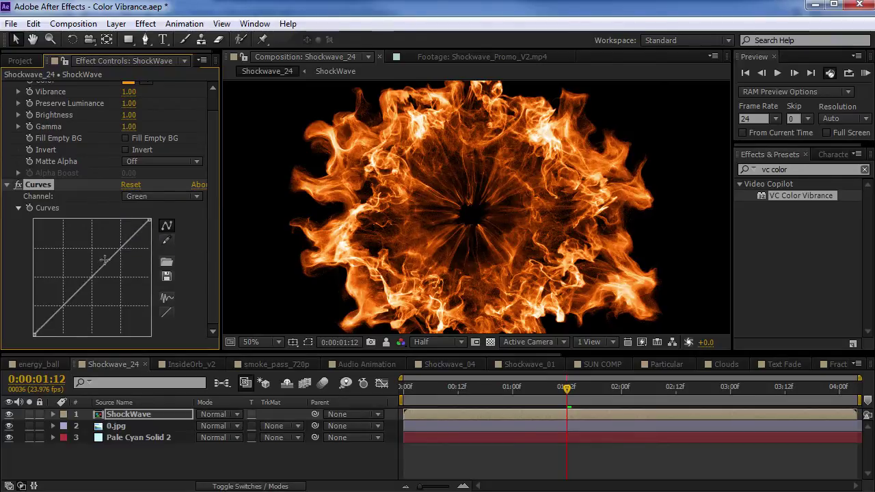
pyautogui.moveTo(101, 264); pyautogui.dragTo(105, 253)
pyautogui.moveTo(67, 295); pyautogui.dragTo(70, 301)
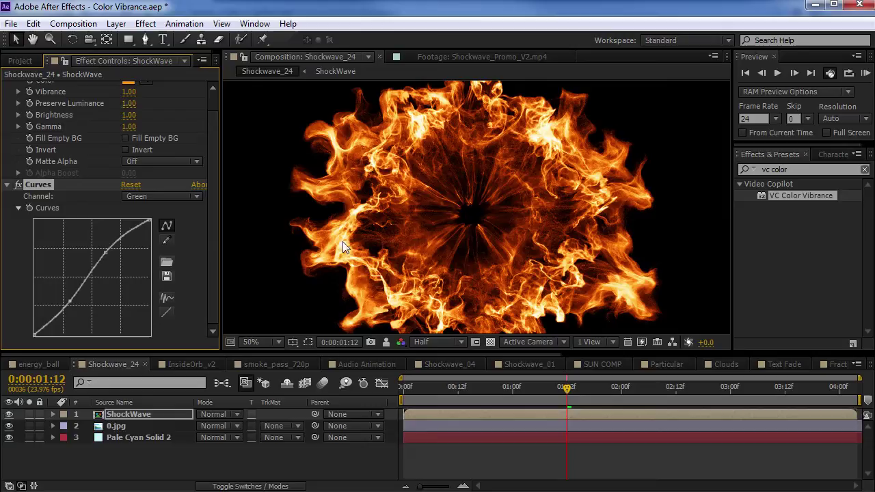
pyautogui.moveTo(106, 254)
pyautogui.mouseDown()
pyautogui.moveTo(102, 268)
pyautogui.moveTo(111, 240)
pyautogui.moveTo(107, 251)
pyautogui.mouseUp()
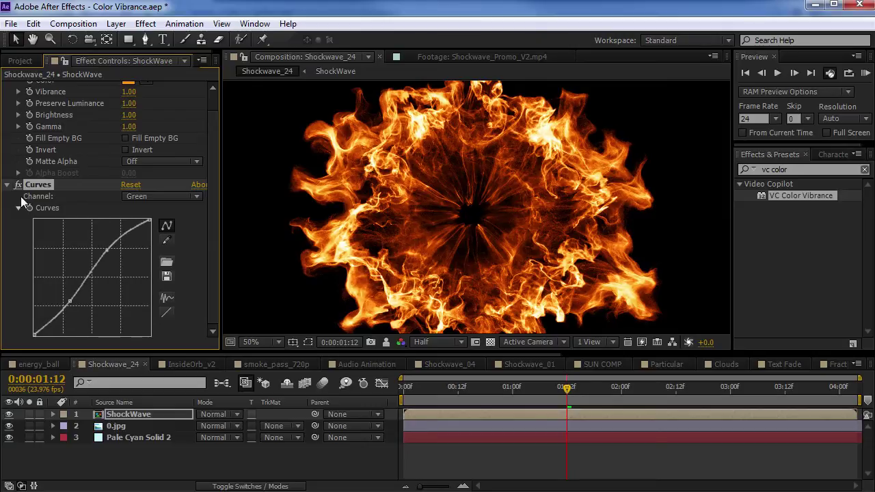
# Step: Delete the Curves effect and briefly re-enable VC Color Vibrance before turning it off again
pyautogui.press('Delete')
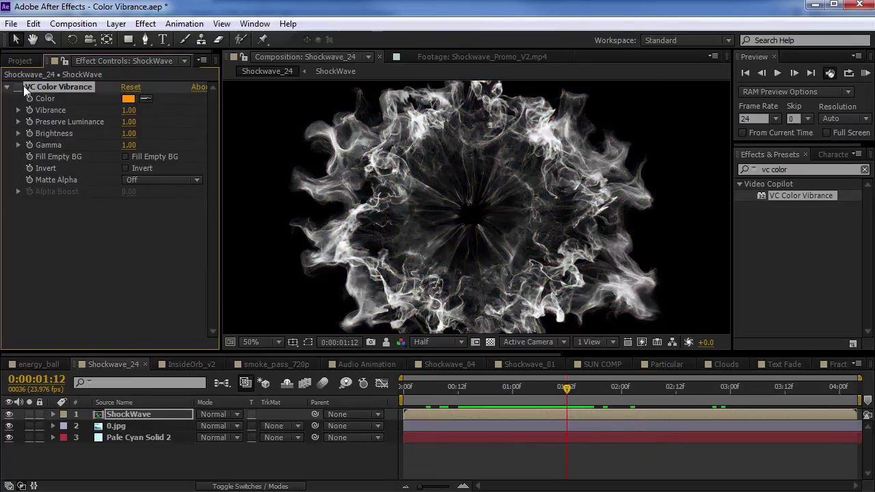
pyautogui.click(16, 87)
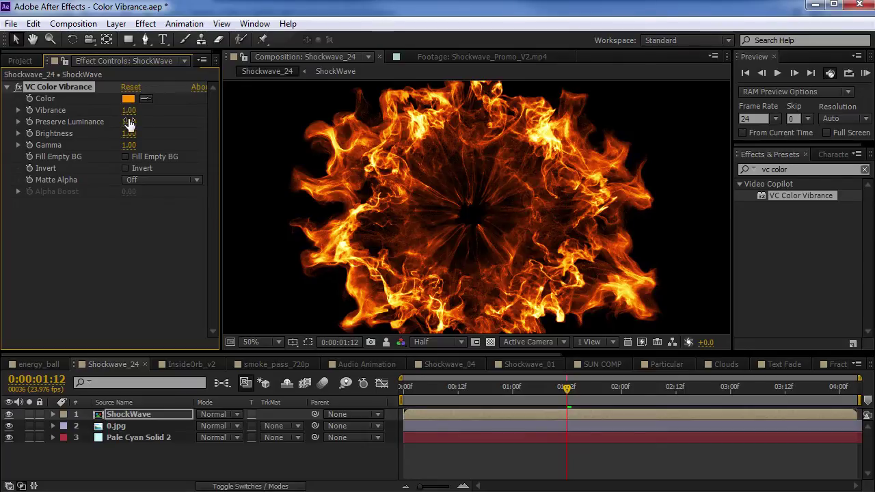
pyautogui.click(18, 87)
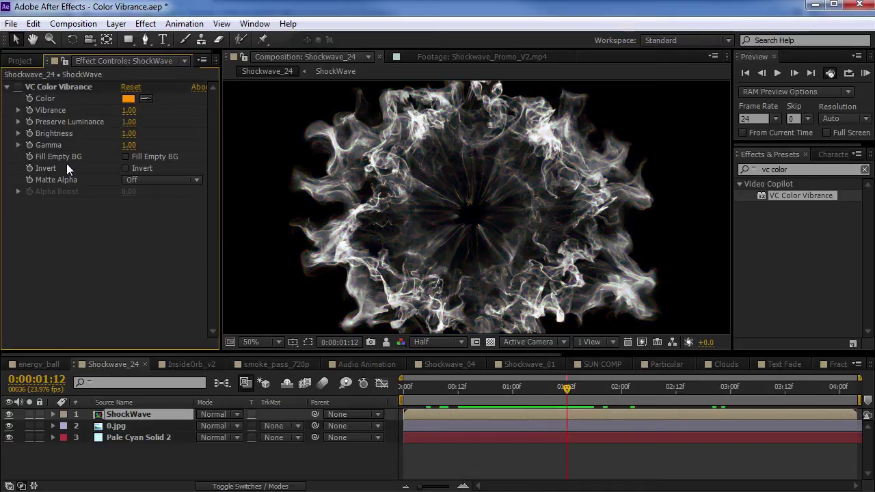
# Step: Add Hue/Saturation with Colorize on, hue 15° and saturation 90, tinting the shockwave red-orange
pyautogui.click(145, 24)
pyautogui.moveTo(188, 152)
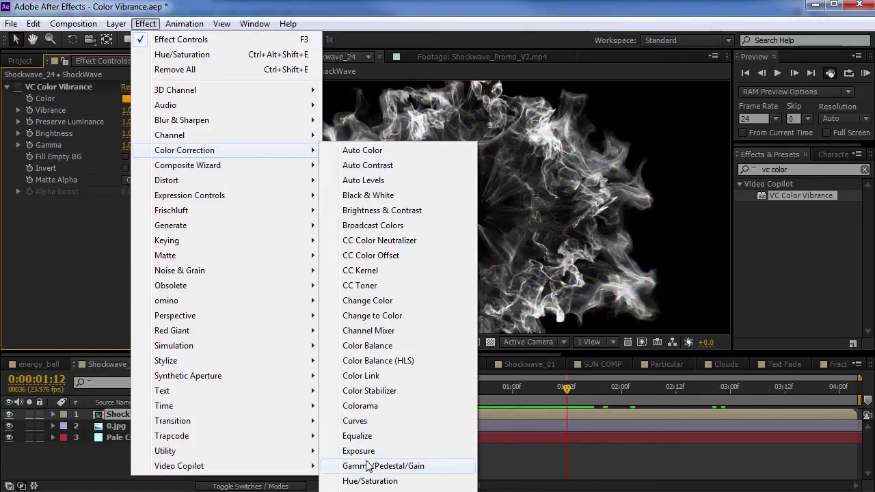
pyautogui.click(361, 480)
pyautogui.scroll(-2, 180, 265)
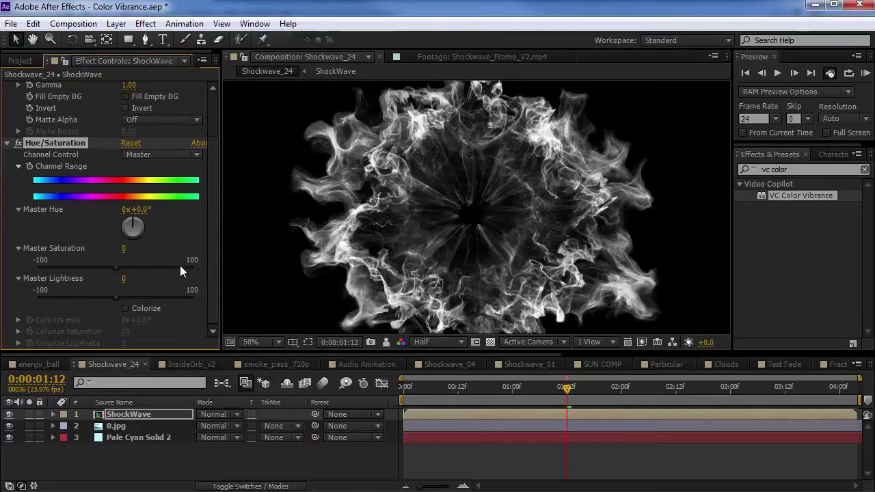
pyautogui.click(125, 308)
pyautogui.moveTo(125, 335); pyautogui.dragTo(153, 320)
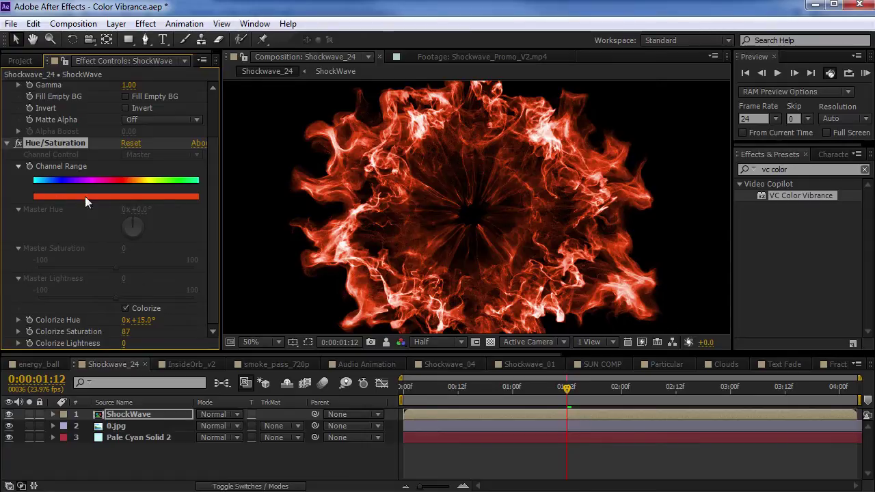
pyautogui.moveTo(126, 332); pyautogui.dragTo(132, 333)
pyautogui.scroll(2, 416, 231)
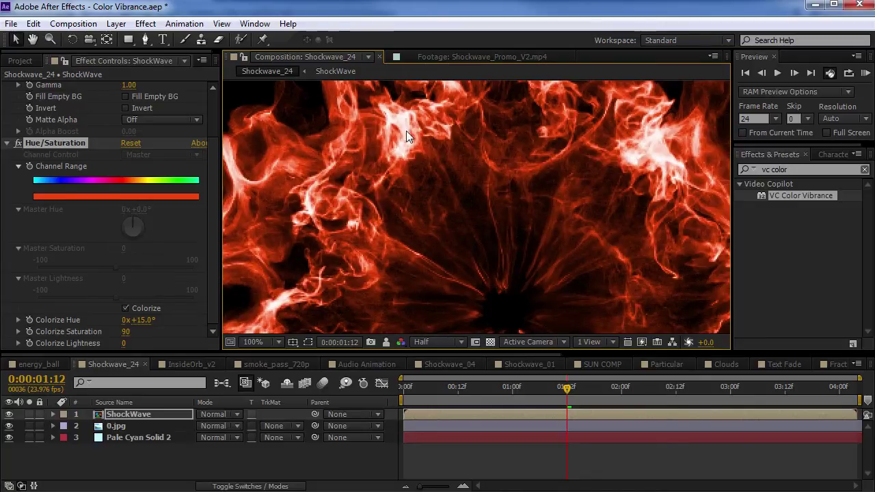
pyautogui.scroll(-2, 452, 216)
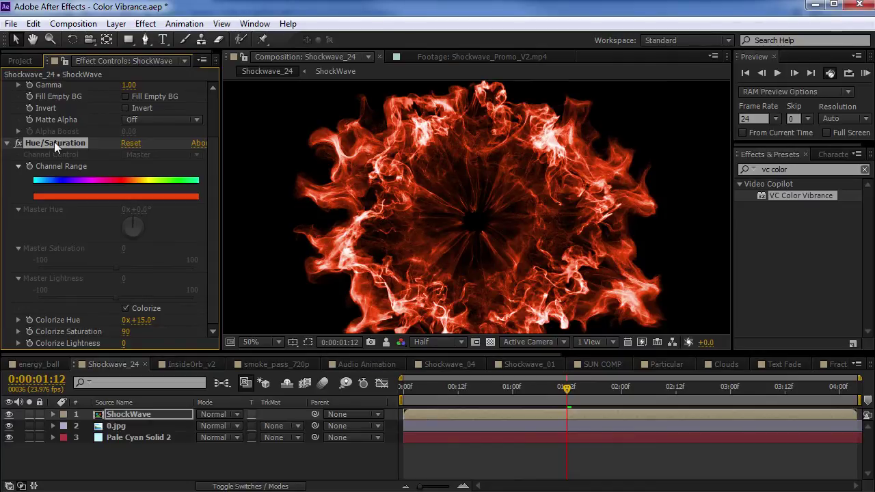
# Step: Delete Hue/Saturation, re-enable VC Color Vibrance, and try a purple tint before cancelling to keep orange
pyautogui.press('Delete')
pyautogui.click(18, 87)
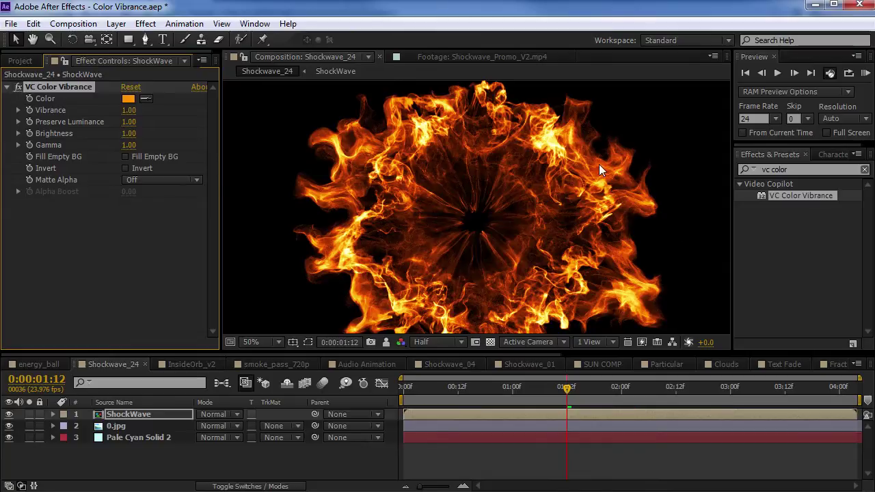
pyautogui.click(120, 98)
pyautogui.click(127, 98)
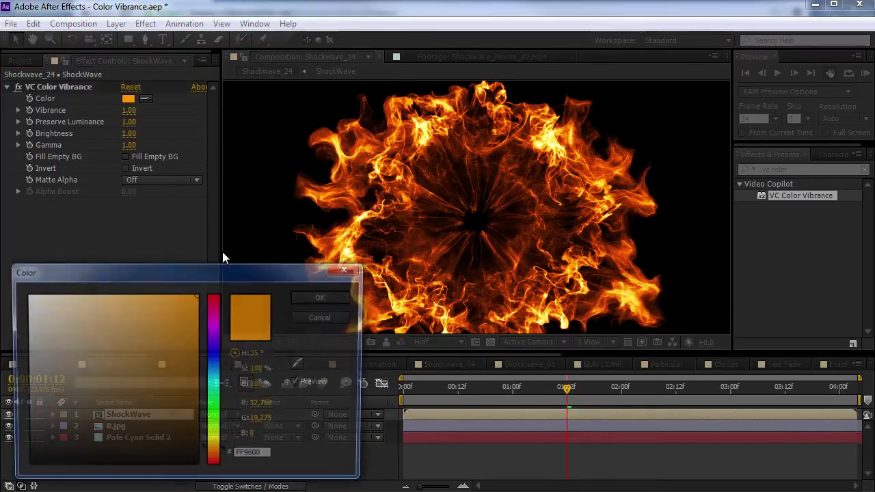
pyautogui.click(214, 334)
pyautogui.moveTo(212, 333); pyautogui.dragTo(210, 325)
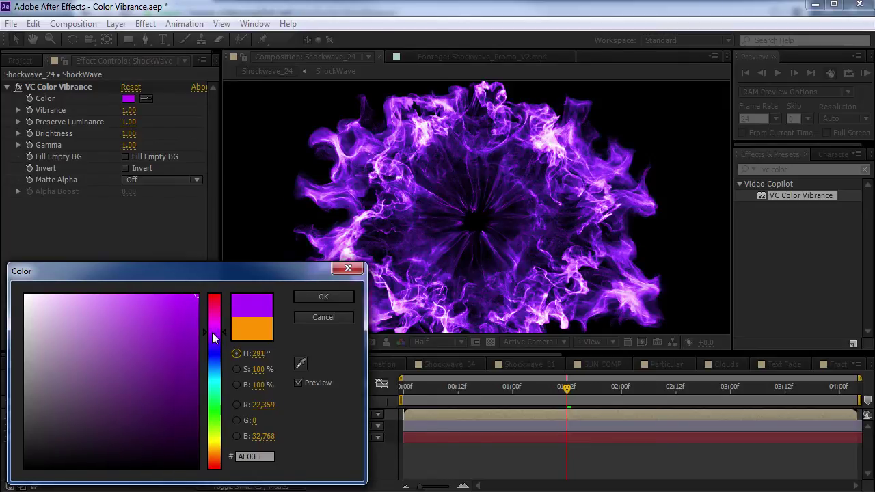
pyautogui.click(324, 318)
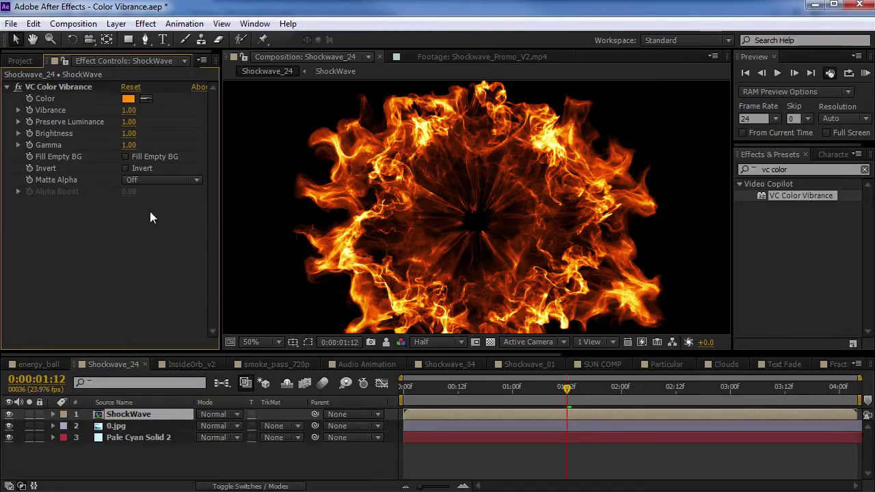
# Step: Raise VC Color Vibrance's Vibrance value, entering 2 then settling around 1.7
pyautogui.moveTo(128, 110); pyautogui.dragTo(170, 118)
pyautogui.click(129, 110)
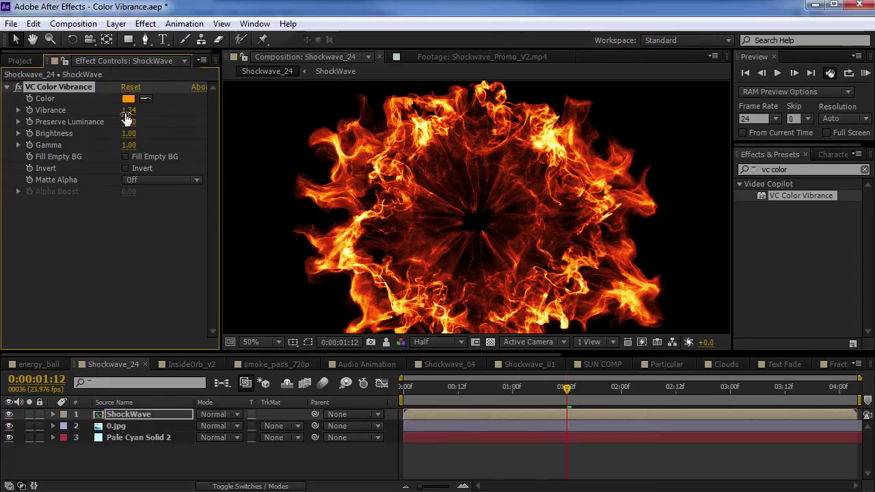
pyautogui.write('2')
pyautogui.press('Return')
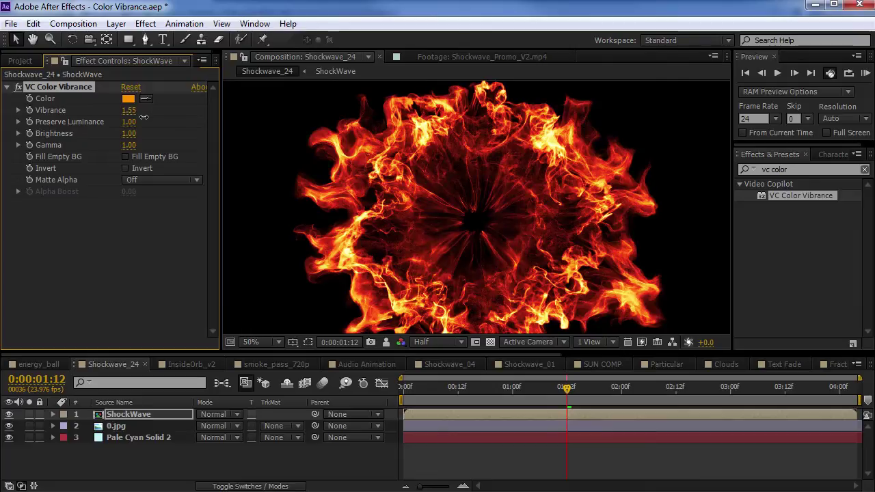
pyautogui.moveTo(130, 105); pyautogui.dragTo(134, 99)
# Step: Adjust Brightness and Gamma to darken the flames, scrubbing the timeline to preview
pyautogui.moveTo(132, 140); pyautogui.dragTo(65, 154)
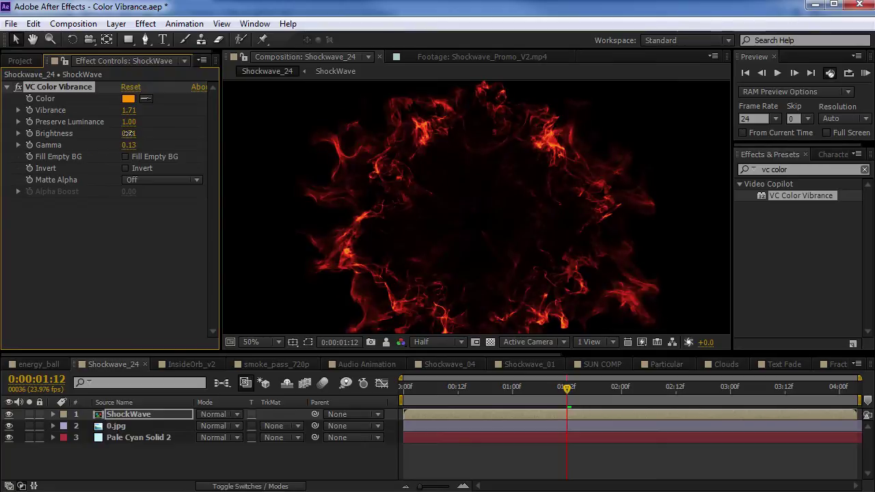
pyautogui.moveTo(129, 133); pyautogui.dragTo(89, 148)
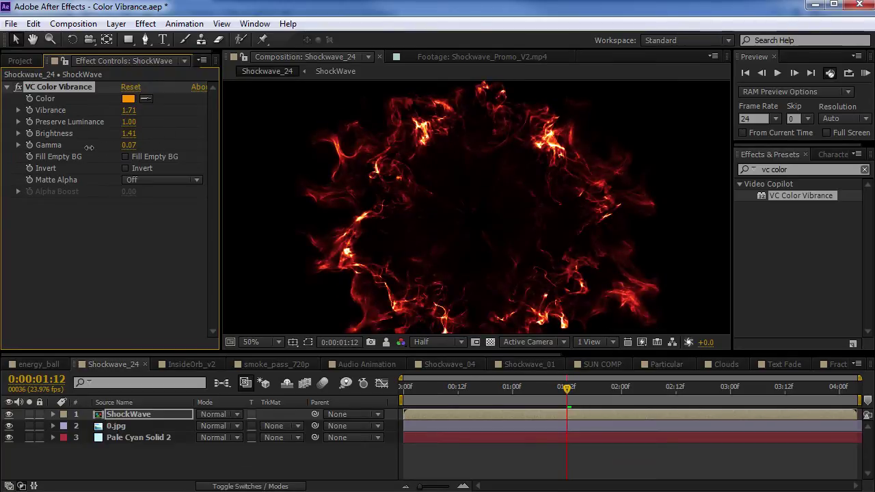
pyautogui.moveTo(457, 389); pyautogui.dragTo(517, 387)
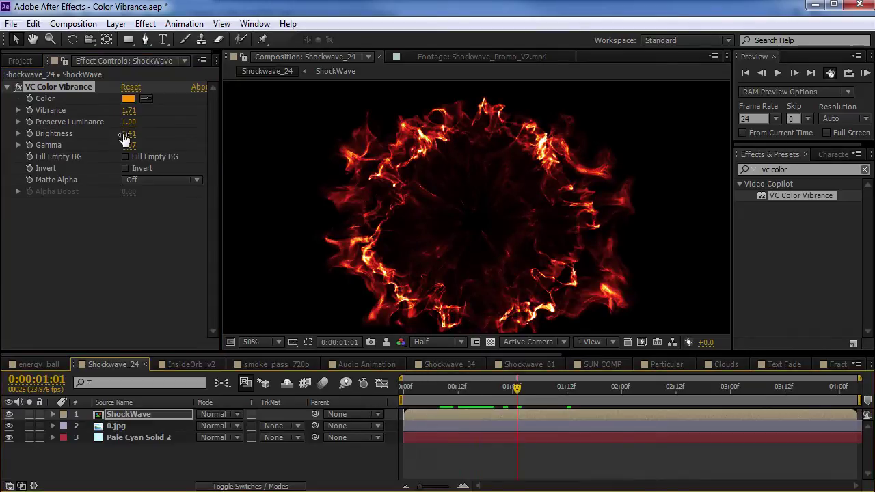
pyautogui.moveTo(129, 133); pyautogui.dragTo(119, 133)
# Step: Reset VC Color Vibrance to defaults, enable Invert, and preview the inverted green shockwave at 1:02
pyautogui.click(131, 89)
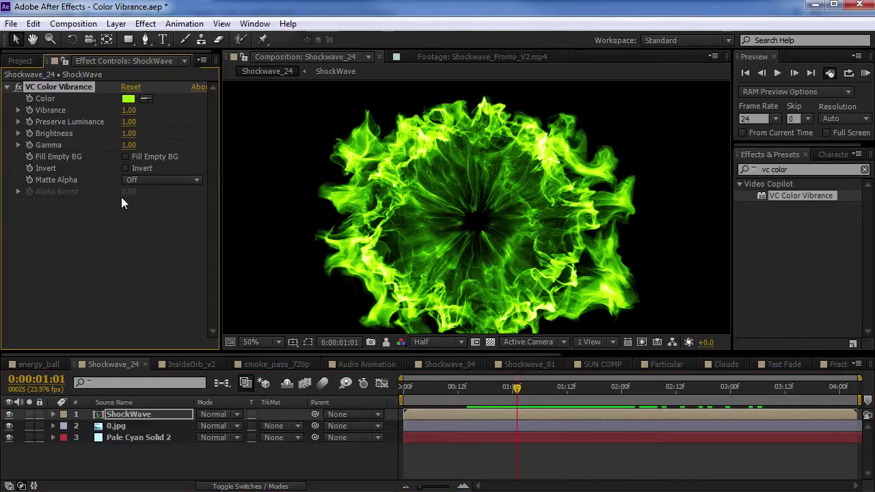
pyautogui.click(125, 168)
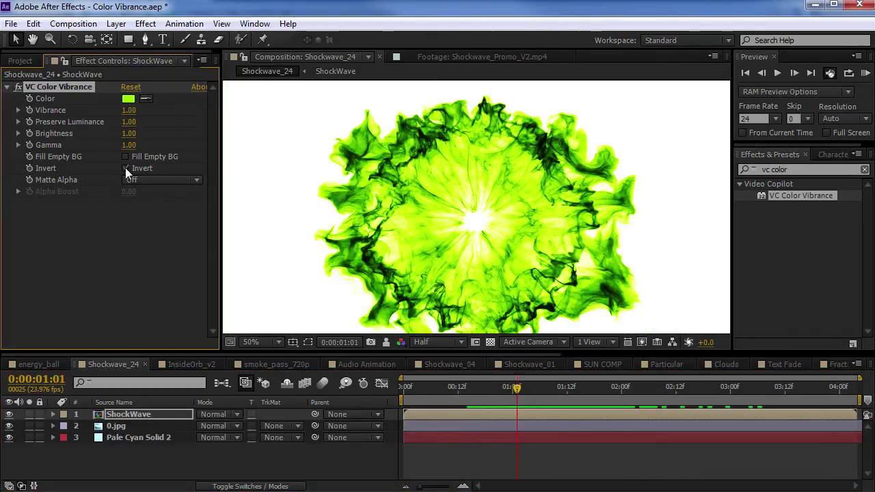
pyautogui.moveTo(462, 391); pyautogui.dragTo(493, 397)
pyautogui.scroll(2, 461, 230)
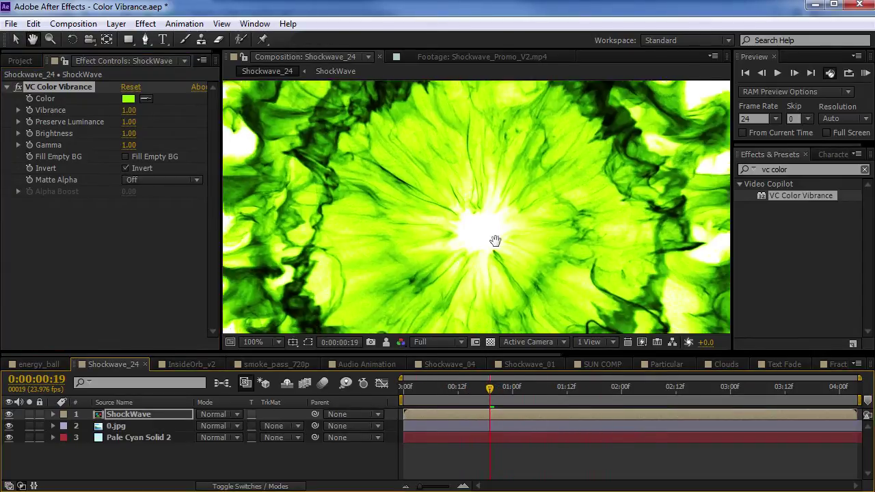
pyautogui.moveTo(494, 242); pyautogui.dragTo(530, 276)
pyautogui.click(521, 390)
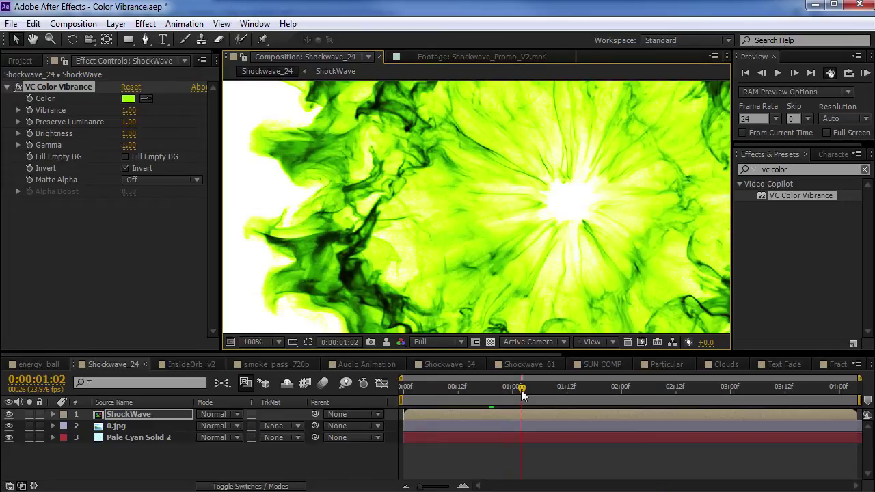
pyautogui.scroll(-2, 537, 233)
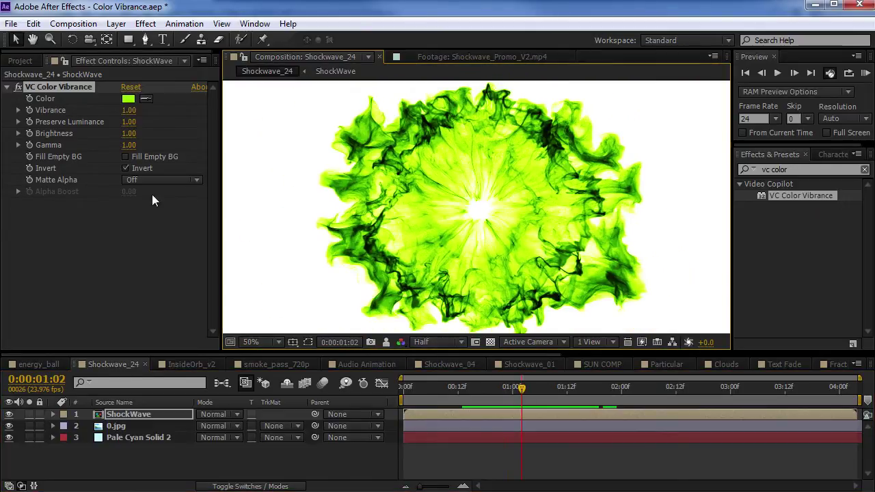
# Step: Turn Invert off and set Matte Alpha to On, revealing the warehouse background
pyautogui.click(156, 180)
pyautogui.click(44, 181)
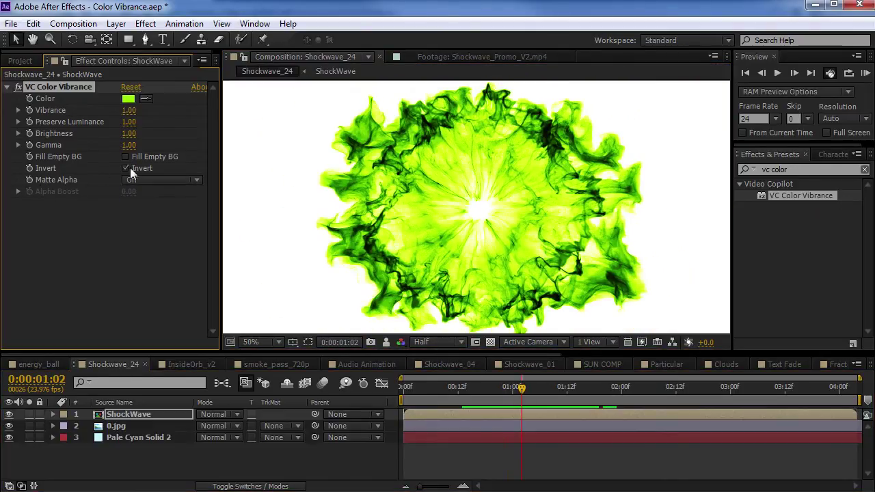
pyautogui.click(125, 168)
pyautogui.click(162, 180)
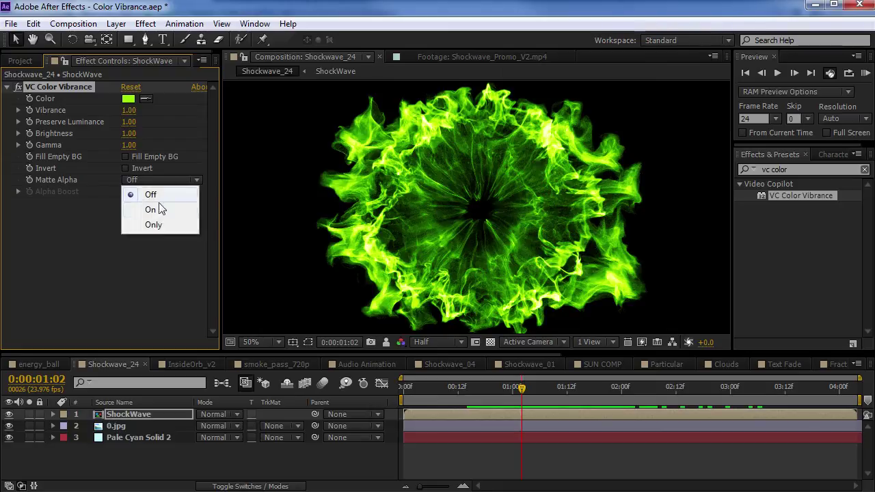
pyautogui.click(150, 210)
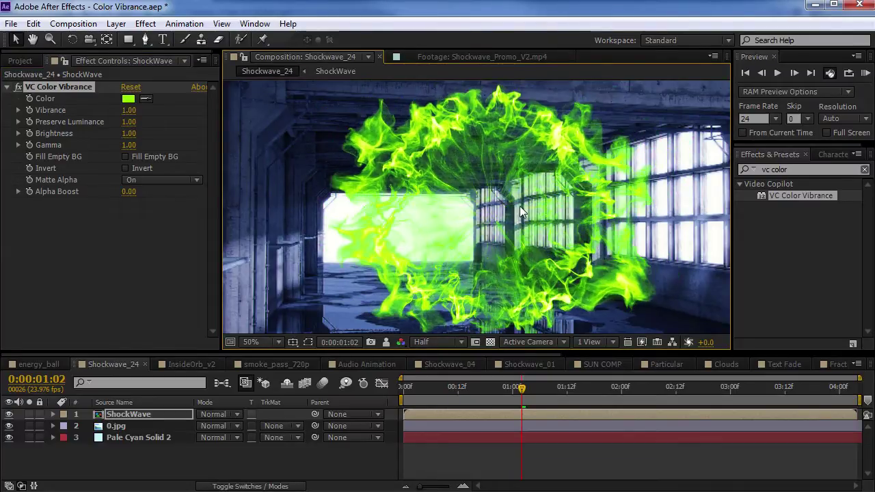
pyautogui.click(173, 181)
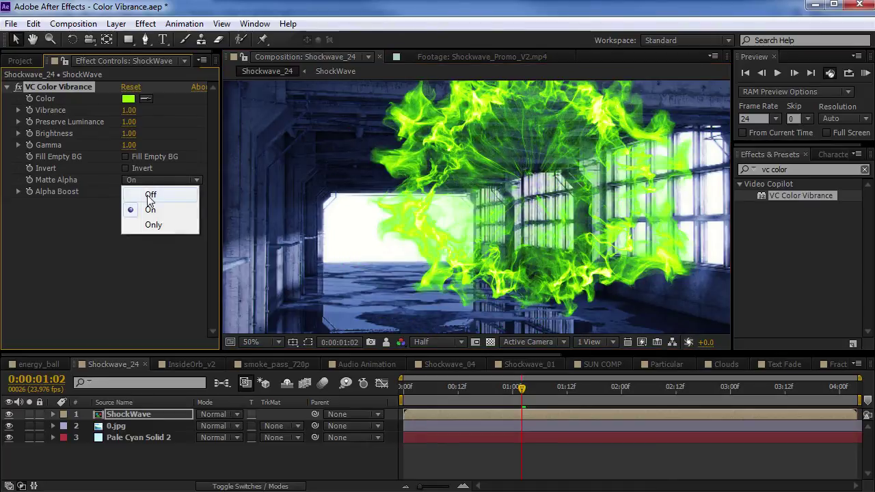
pyautogui.click(147, 193)
pyautogui.click(132, 414)
pyautogui.click(218, 415)
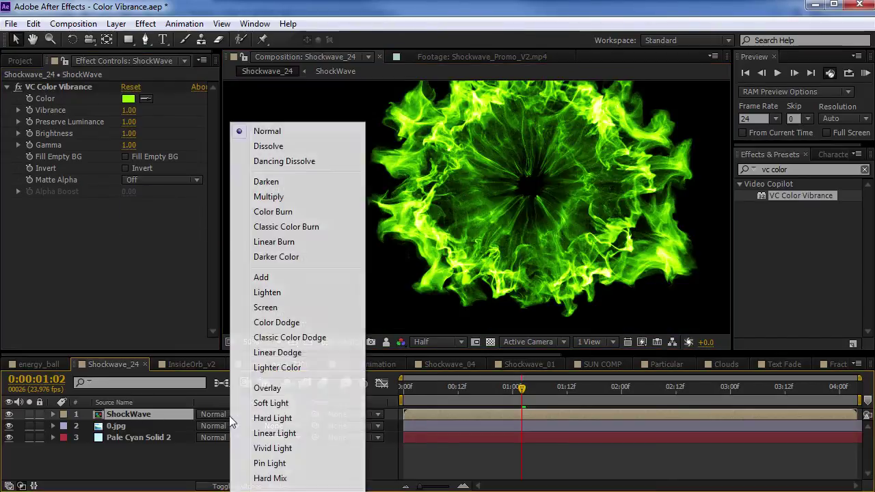
pyautogui.click(267, 307)
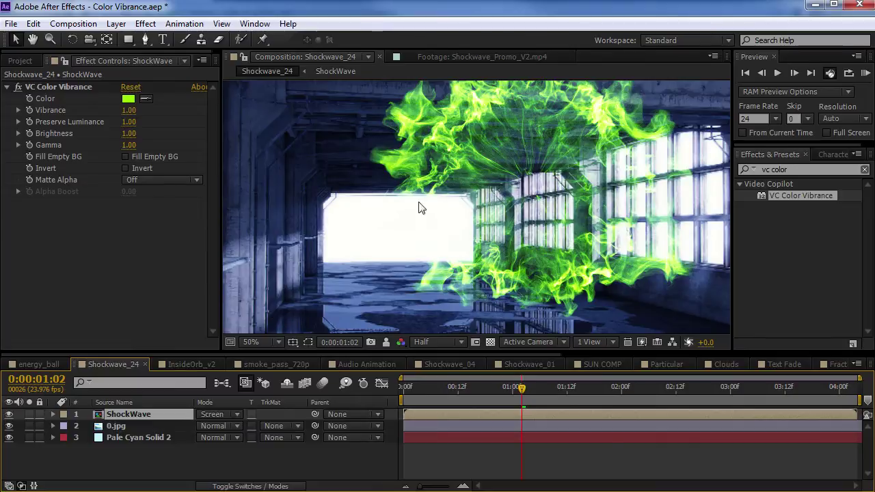
pyautogui.click(227, 414)
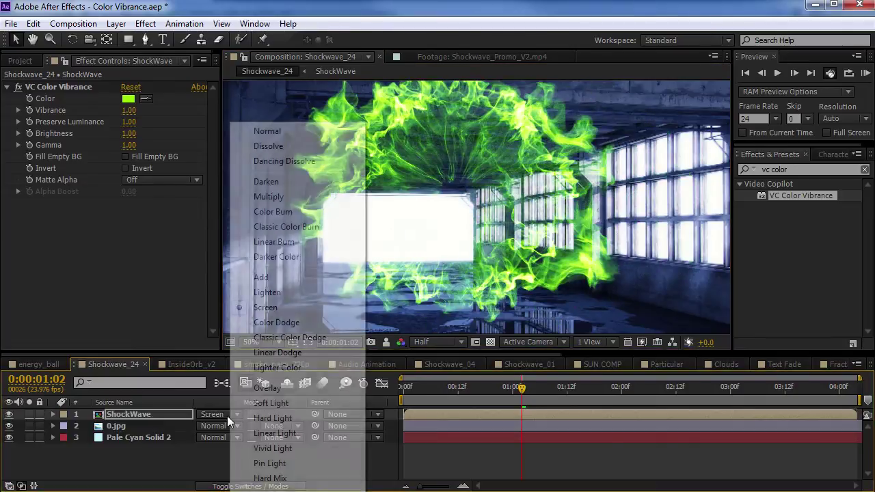
pyautogui.click(267, 131)
pyautogui.click(166, 179)
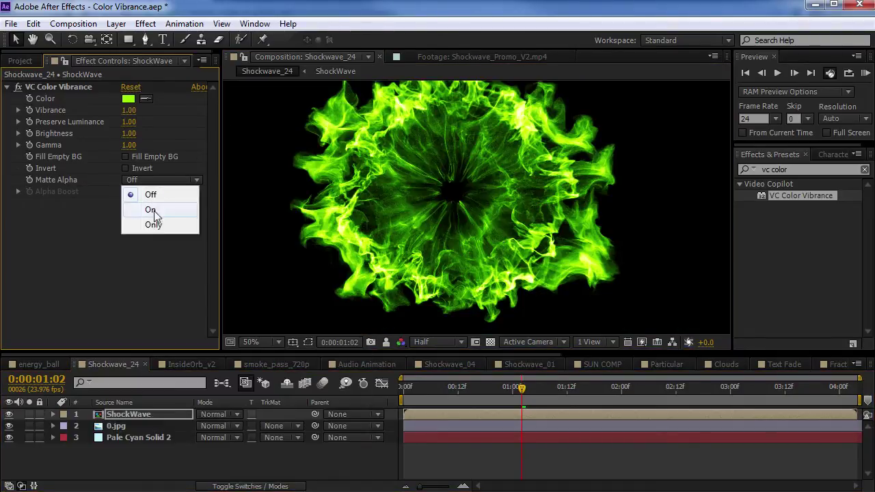
pyautogui.click(147, 207)
pyautogui.click(225, 415)
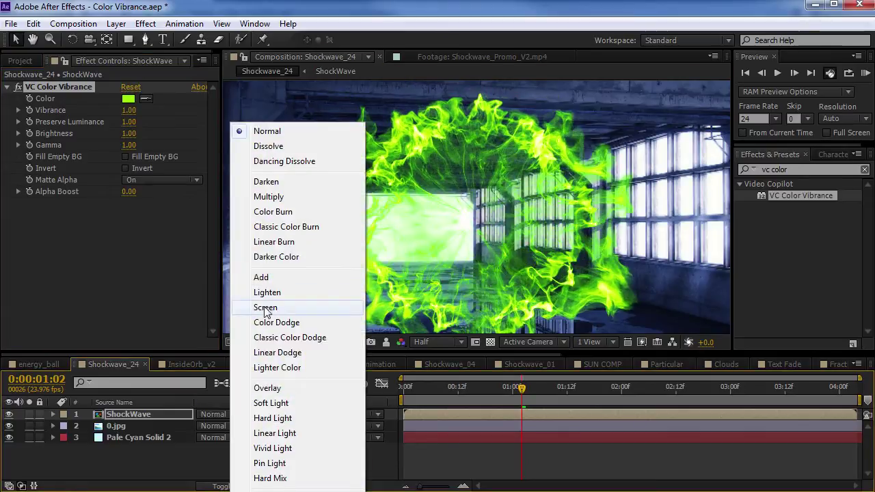
pyautogui.click(311, 307)
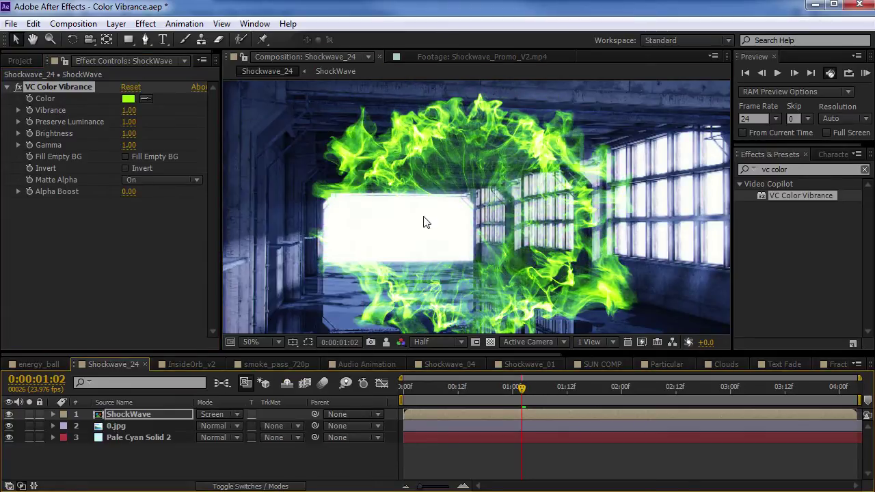
pyautogui.click(227, 414)
pyautogui.click(253, 132)
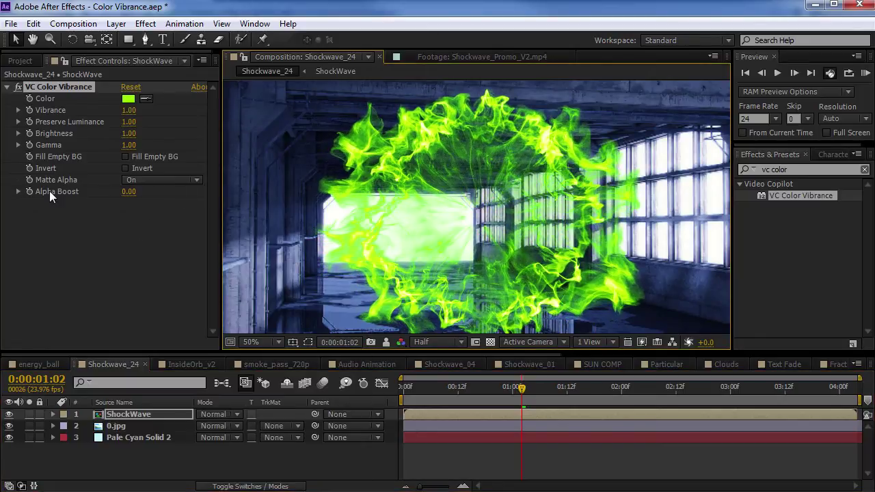
# Step: Adjust Alpha Boost, enable Invert, hide the 0.jpg layer, and select Pale Cyan Solid 2
pyautogui.moveTo(128, 192); pyautogui.dragTo(191, 217)
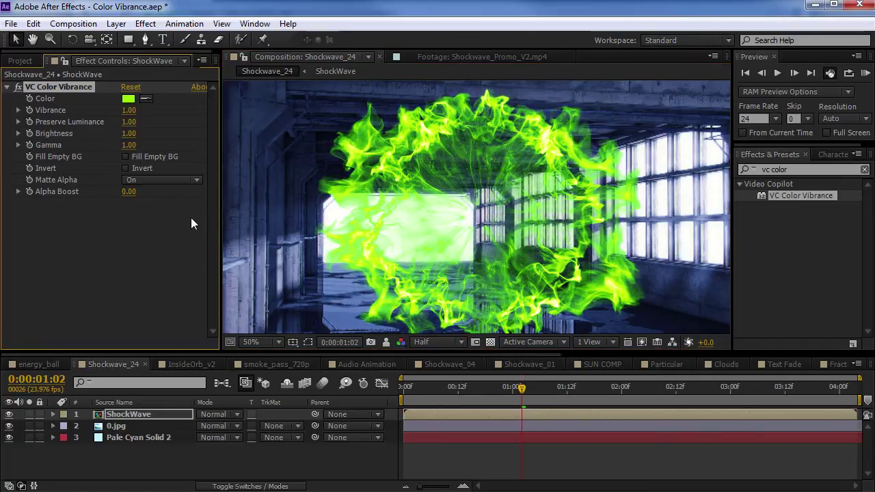
pyautogui.click(124, 168)
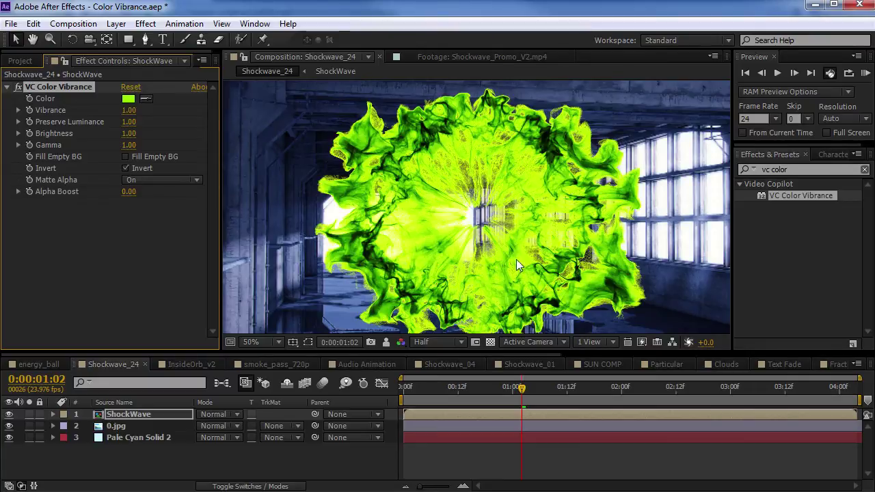
pyautogui.click(9, 426)
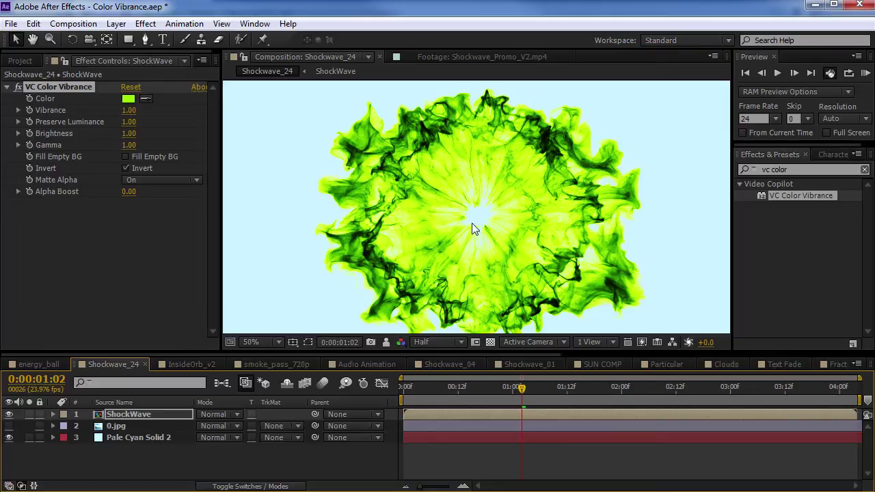
pyautogui.click(140, 438)
# Step: Change the ShockWave layer's VC Color Vibrance tint from lime green to sky blue 00A2FF
pyautogui.click(132, 411)
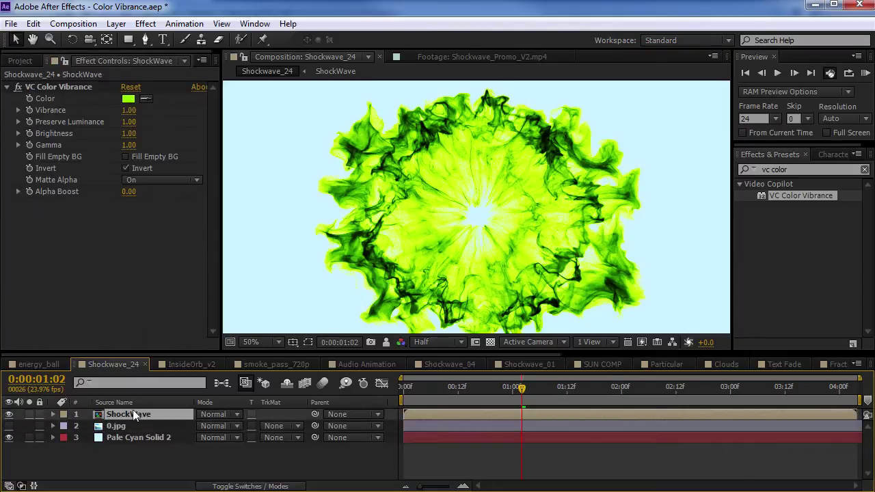
pyautogui.click(128, 98)
pyautogui.click(216, 373)
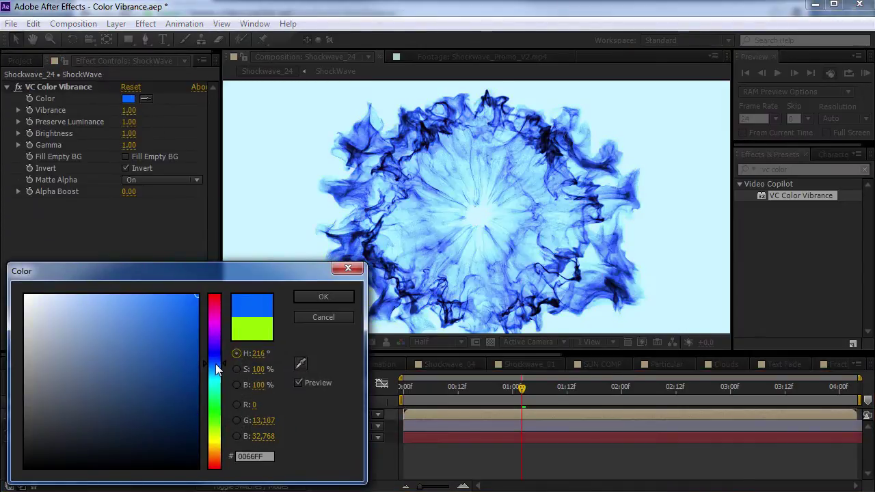
pyautogui.moveTo(216, 374); pyautogui.dragTo(216, 375)
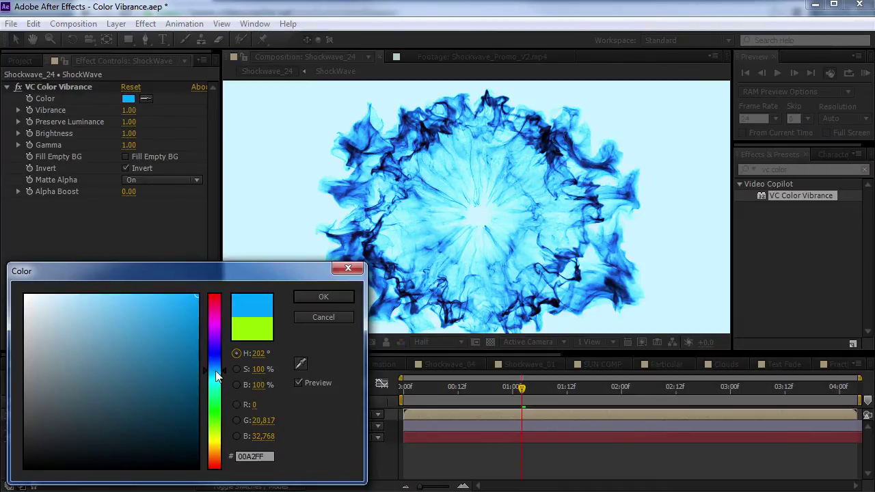
pyautogui.click(323, 298)
# Step: Scrub frames and hide then show the pale cyan background to compare the blue shockwave
pyautogui.moveTo(437, 388); pyautogui.dragTo(545, 388)
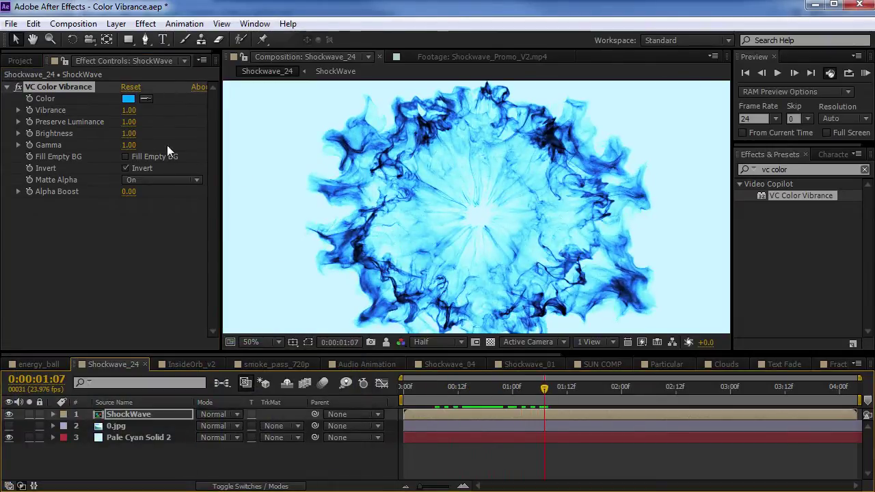
pyautogui.click(9, 438)
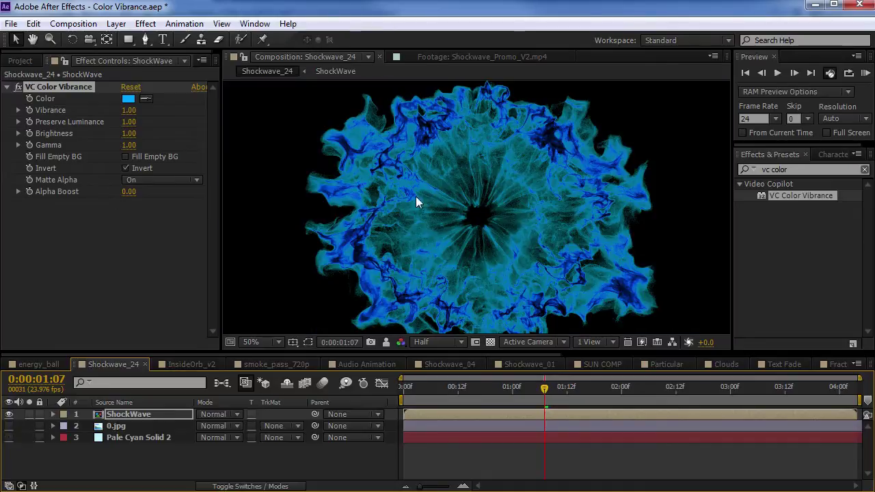
pyautogui.click(9, 437)
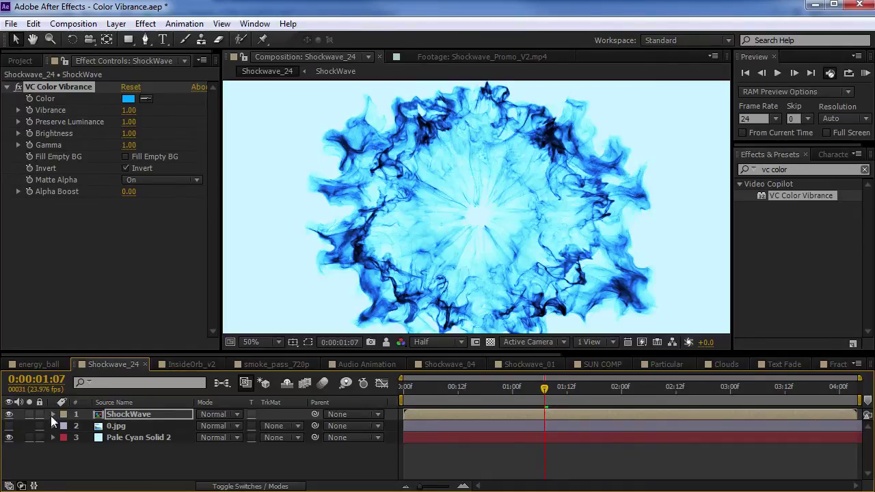
pyautogui.press('.')
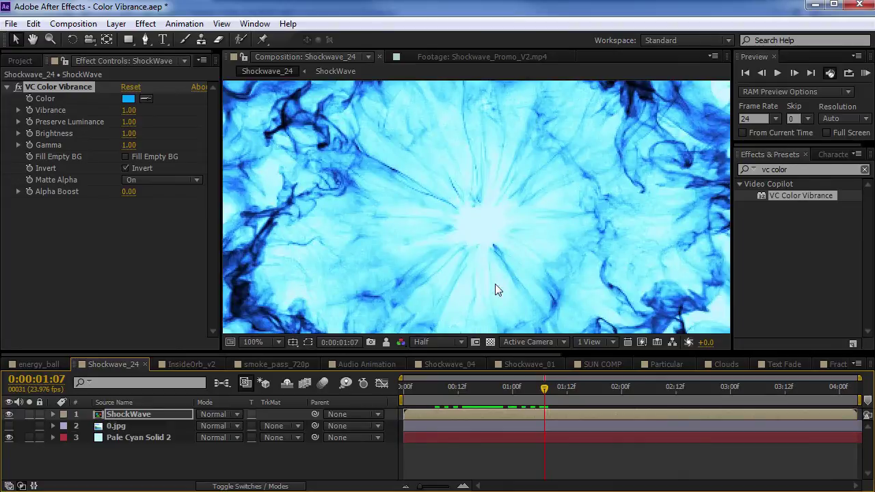
pyautogui.press(',')
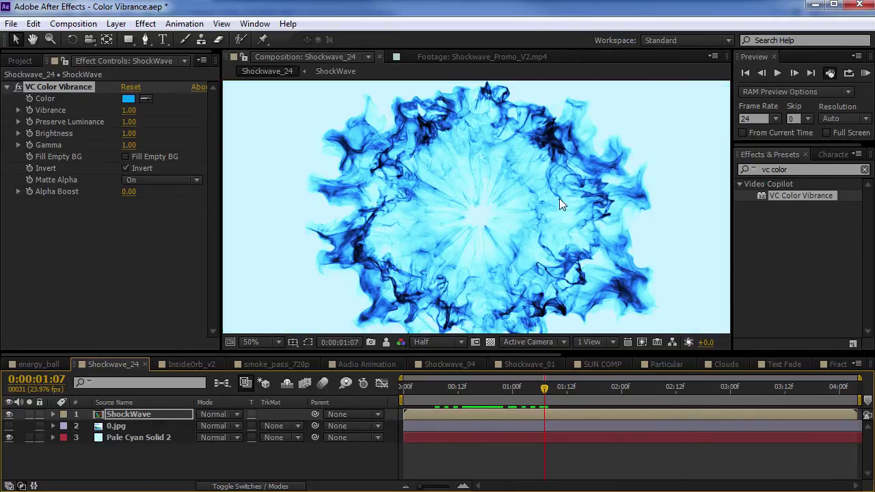
pyautogui.moveTo(516, 391); pyautogui.dragTo(545, 395)
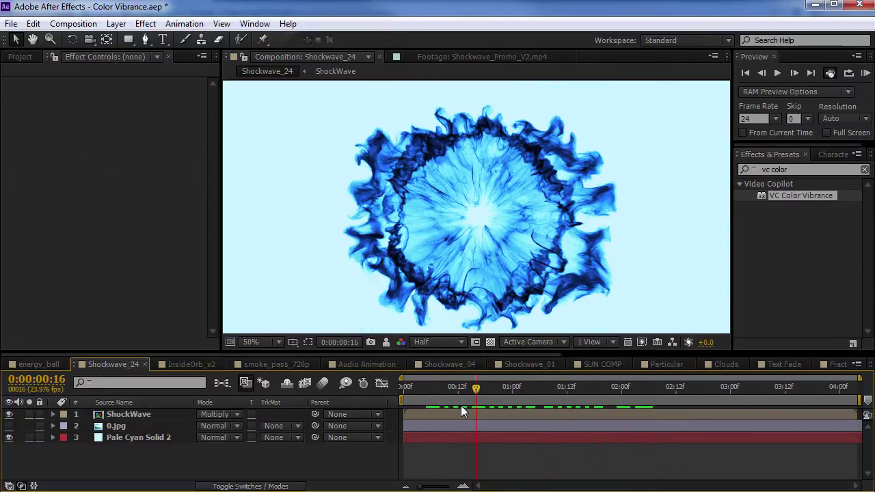
# Step: In SUN COMP, select Sun Burst and switch off Tint to reveal the original orange sun
pyautogui.click(605, 365)
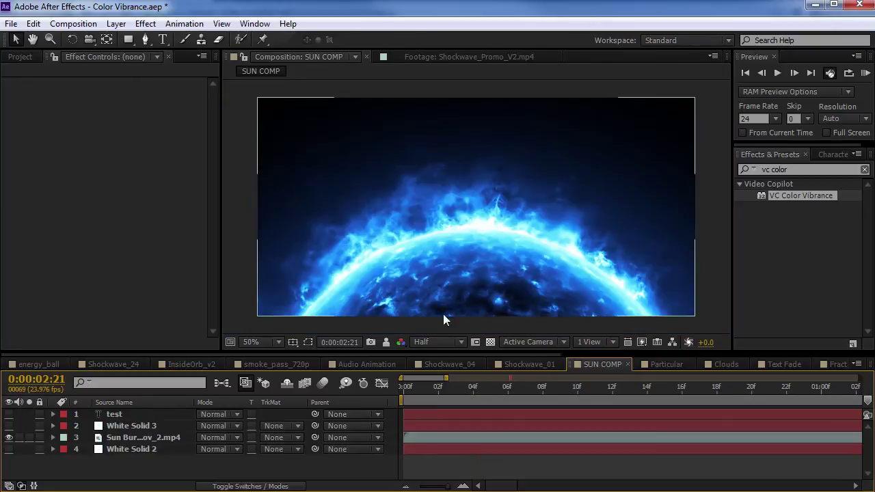
pyautogui.click(542, 299)
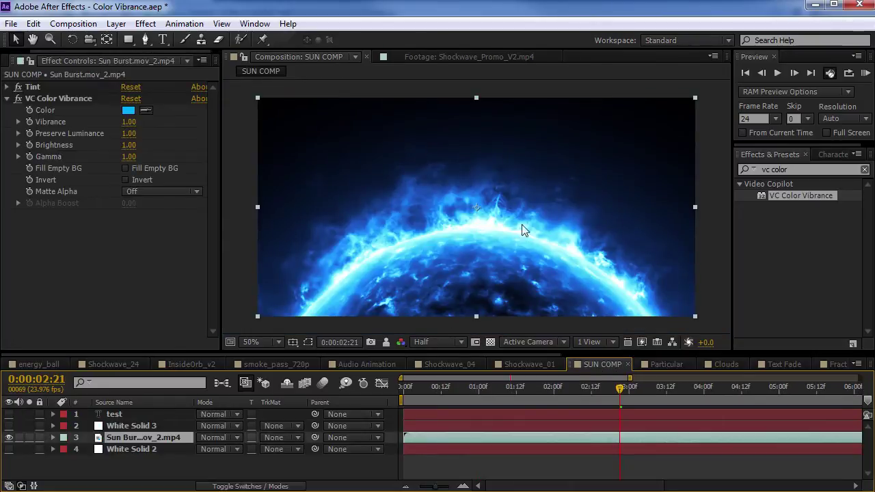
pyautogui.moveTo(620, 388)
pyautogui.mouseDown()
pyautogui.moveTo(597, 388)
pyautogui.moveTo(630, 397)
pyautogui.mouseUp()
pyautogui.click(19, 87)
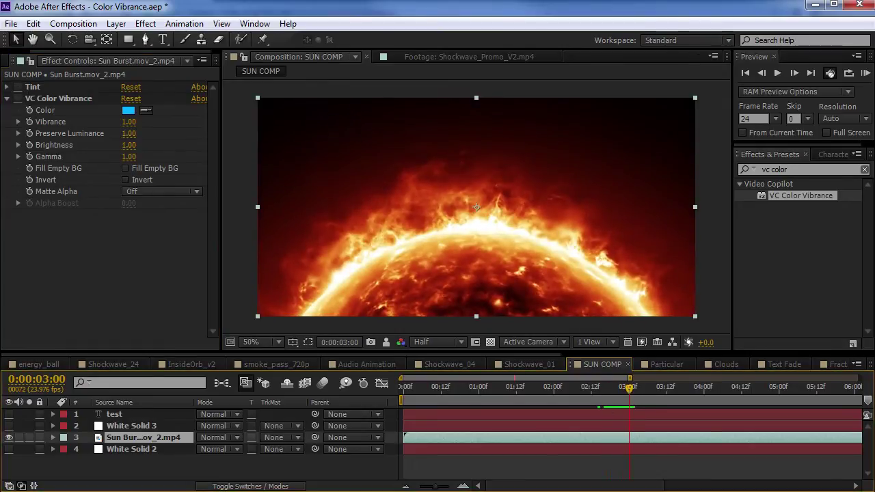
# Step: Glance at the Video Copilot page in Chrome, then expand Sun Burst's Tint settings
pyautogui.hotkey('alt', 'Tab')
pyautogui.scroll(2, 371, 211)
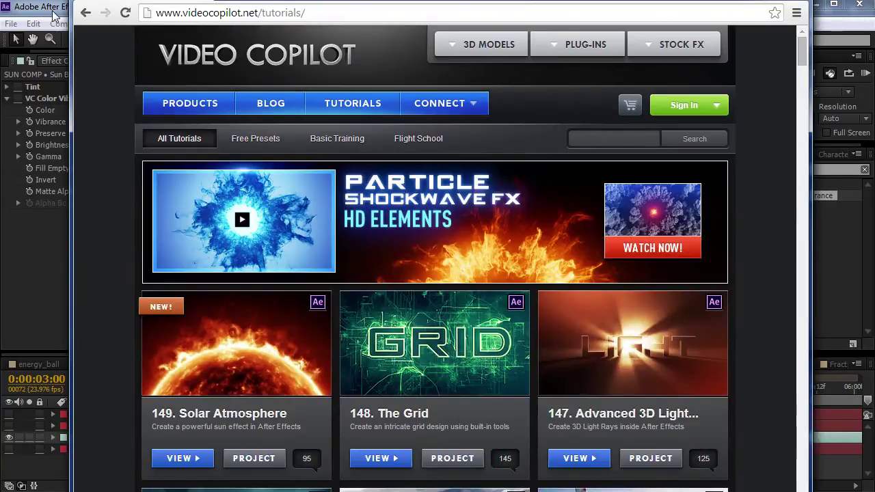
pyautogui.click(54, 12)
pyautogui.click(7, 88)
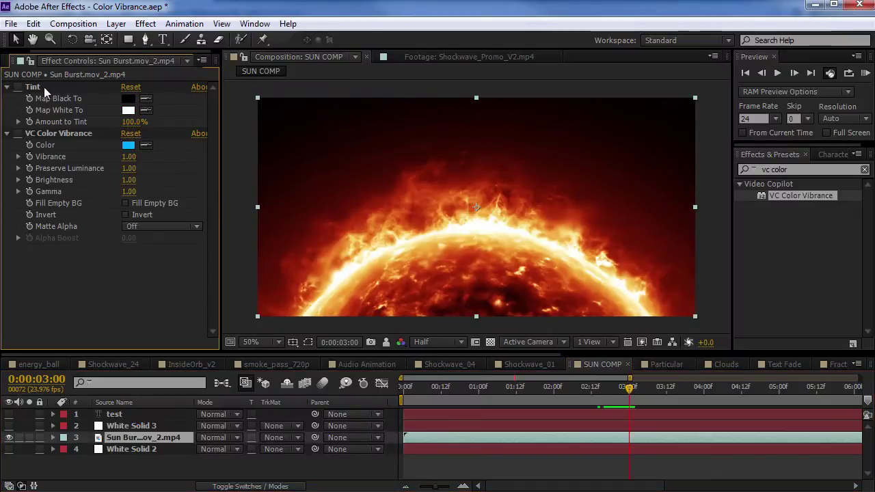
# Step: Re-enable Tint on Sun Burst, collapse it, and switch on VC Color Vibrance to turn the sun blue
pyautogui.click(19, 89)
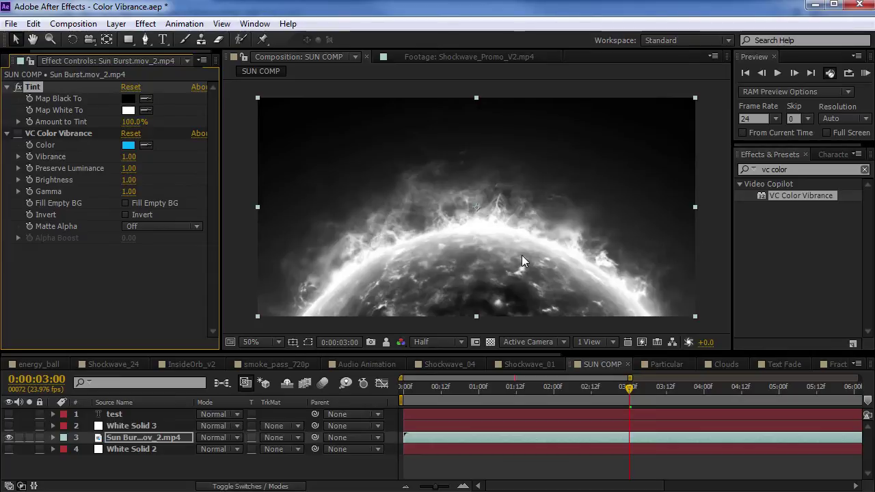
pyautogui.click(7, 87)
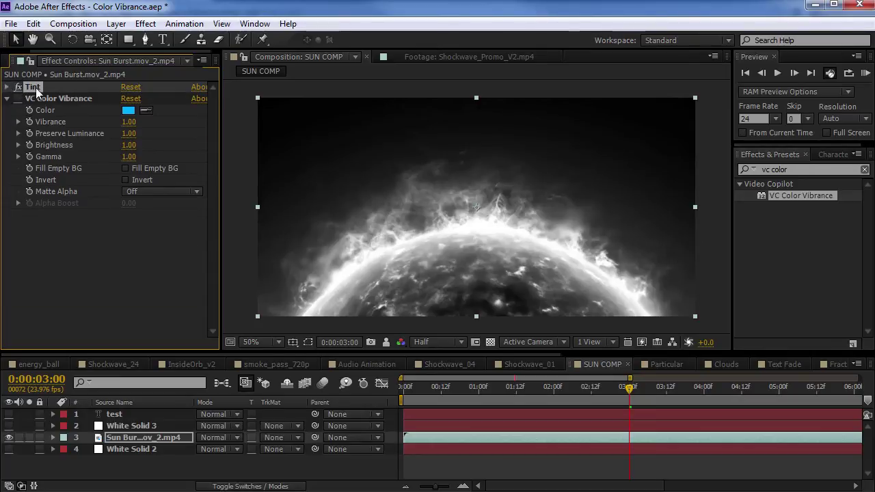
pyautogui.click(54, 100)
pyautogui.click(19, 100)
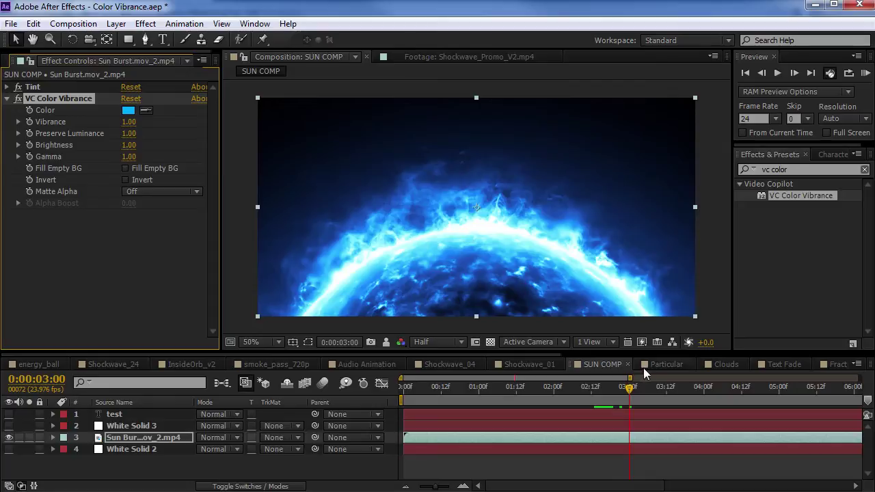
# Step: Try an orange tint on Sun Burst, raise Vibrance to 1.42, then set the colour back to blue
pyautogui.moveTo(621, 390)
pyautogui.mouseDown()
pyautogui.moveTo(611, 389)
pyautogui.moveTo(616, 395)
pyautogui.mouseUp()
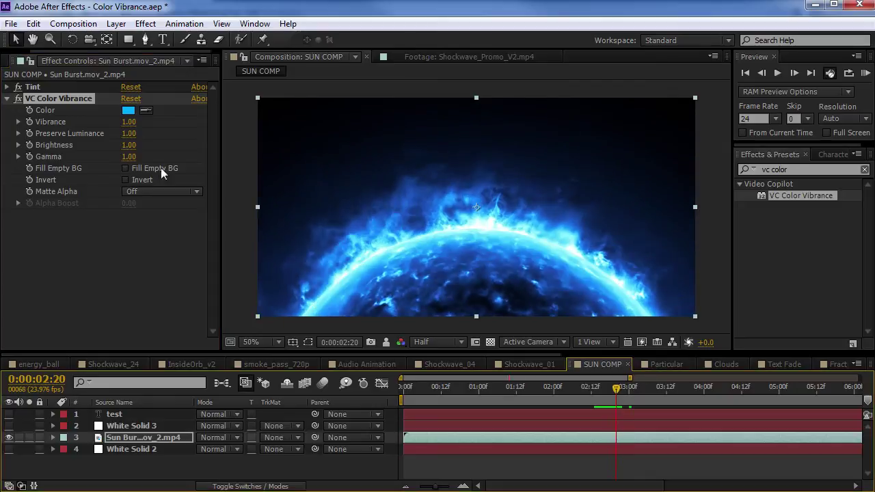
pyautogui.click(128, 110)
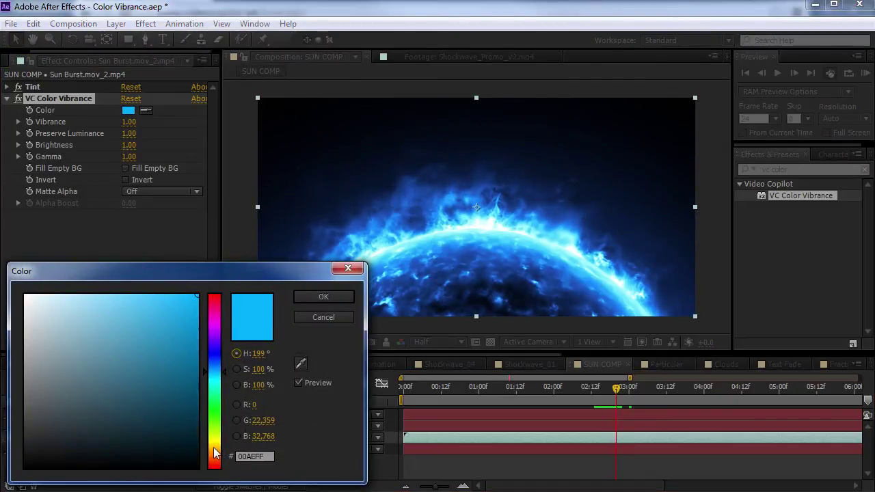
pyautogui.moveTo(214, 453); pyautogui.dragTo(216, 458)
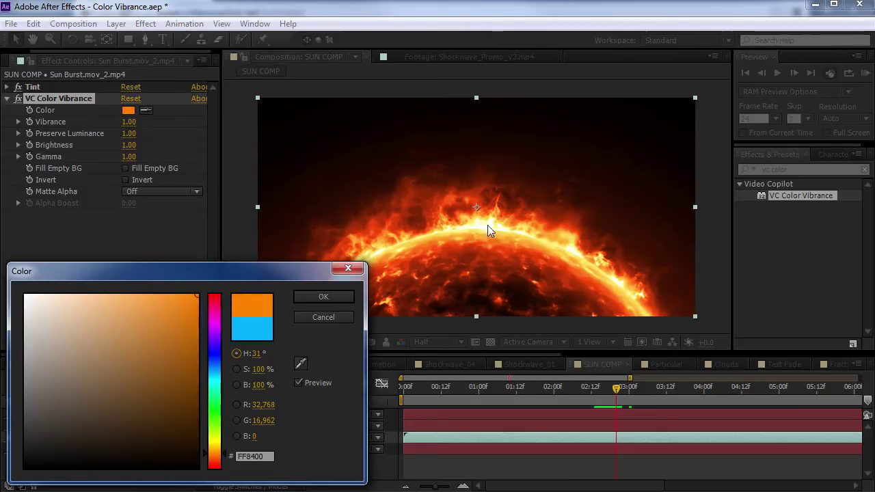
pyautogui.click(331, 296)
pyautogui.moveTo(129, 122); pyautogui.dragTo(162, 121)
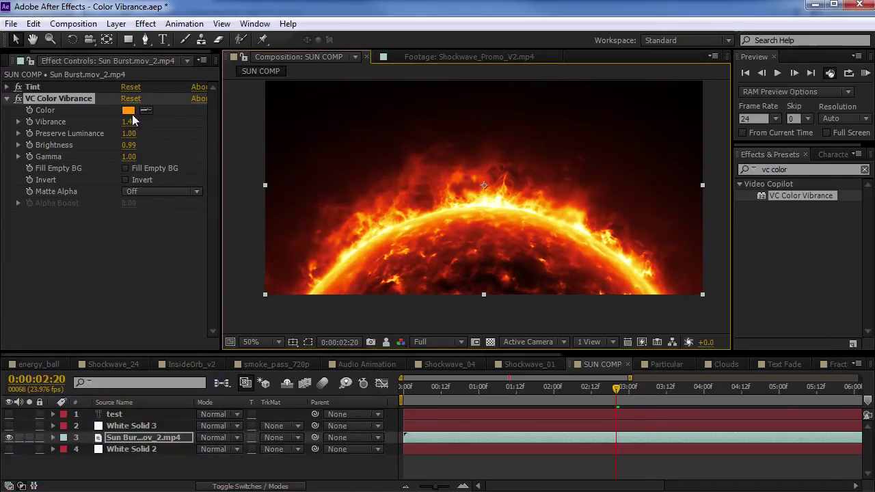
pyautogui.click(128, 110)
pyautogui.moveTo(221, 369)
pyautogui.mouseDown()
pyautogui.moveTo(216, 382)
pyautogui.moveTo(216, 361)
pyautogui.mouseUp()
pyautogui.click(332, 299)
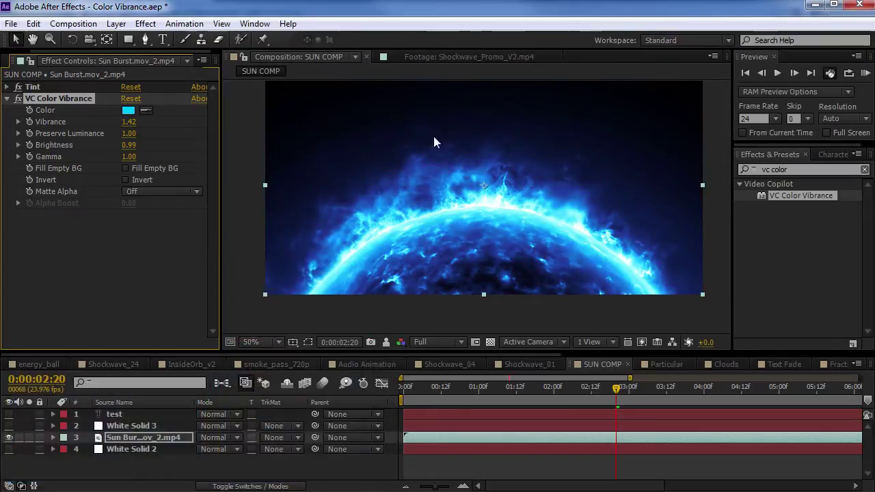
# Step: Switch to the Audio Animation comp and zoom the viewer to 100% and back to 50%
pyautogui.click(366, 364)
pyautogui.press('/')
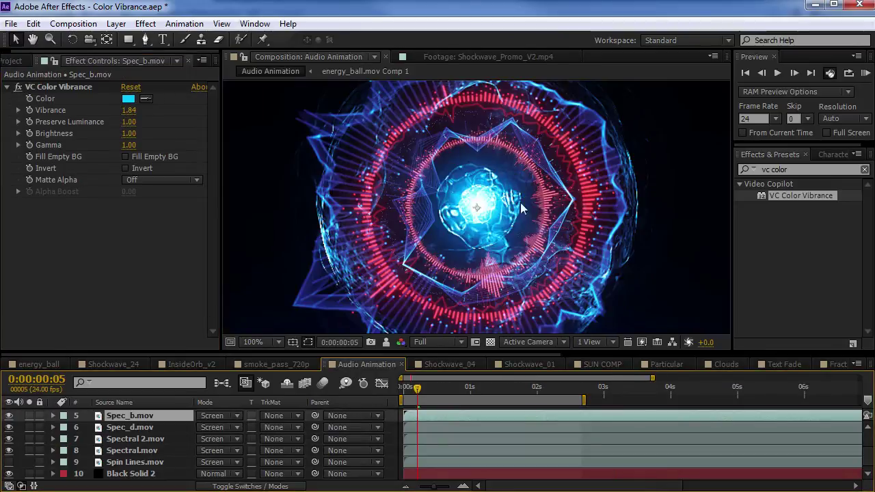
pyautogui.press(',')
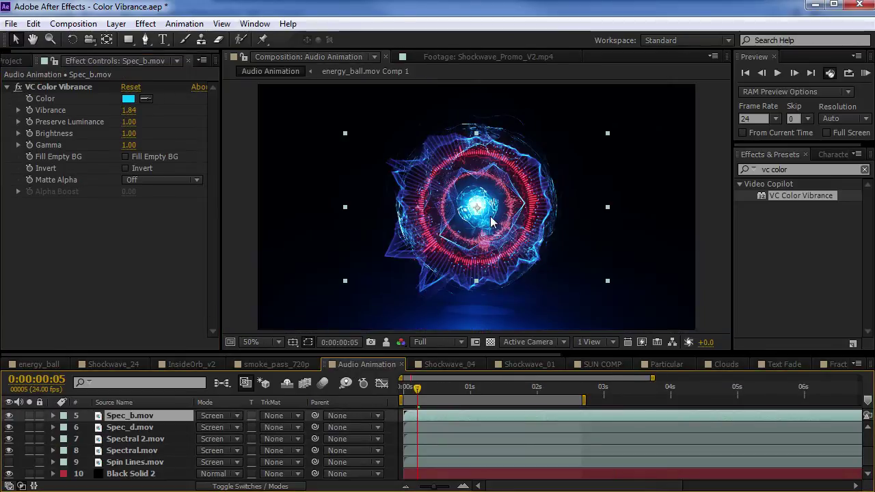
# Step: Scroll the Video Copilot tutorials page in Chrome down to tutorials 146 through 141
pyautogui.hotkey('alt', 'Tab')
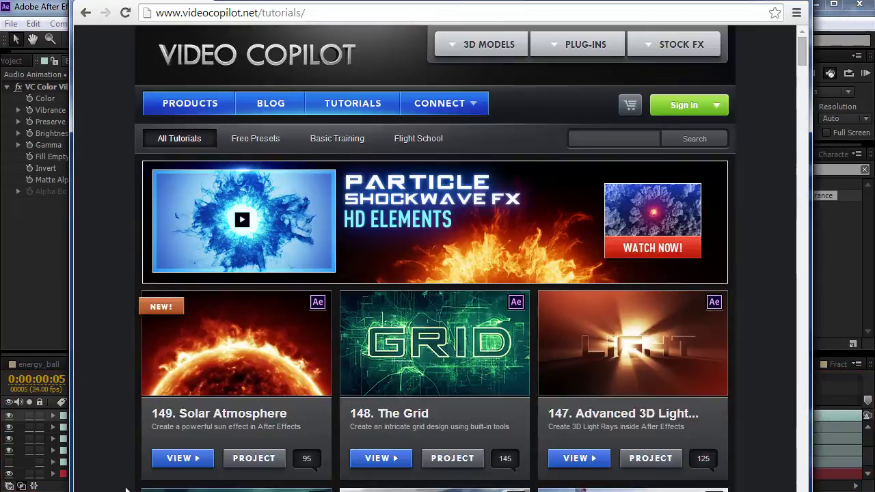
pyautogui.scroll(-4, 233, 389)
pyautogui.scroll(-2, 232, 390)
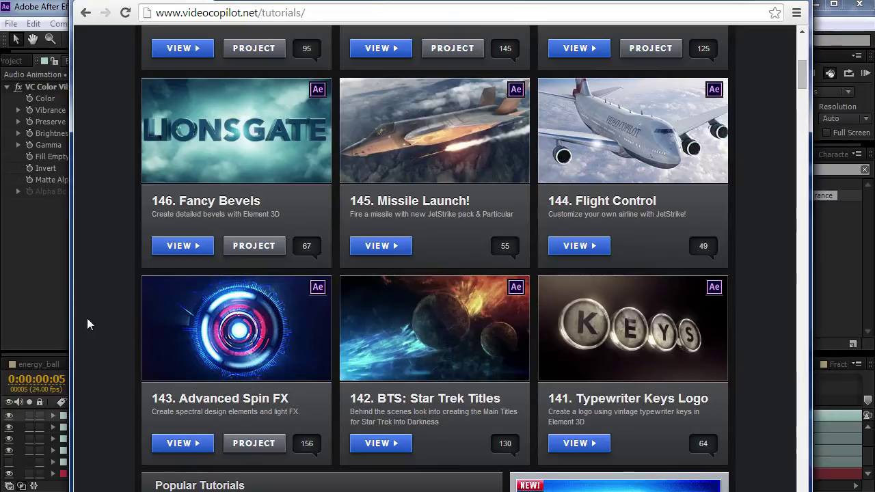
# Step: Back in After Effects, go to 0:00:01:06 and solo the Spec_b.mov layer
pyautogui.click(54, 284)
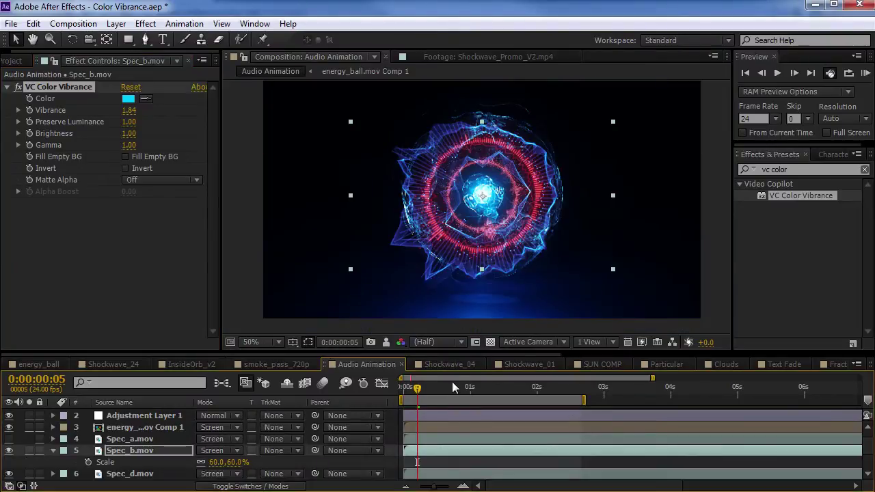
pyautogui.click(487, 388)
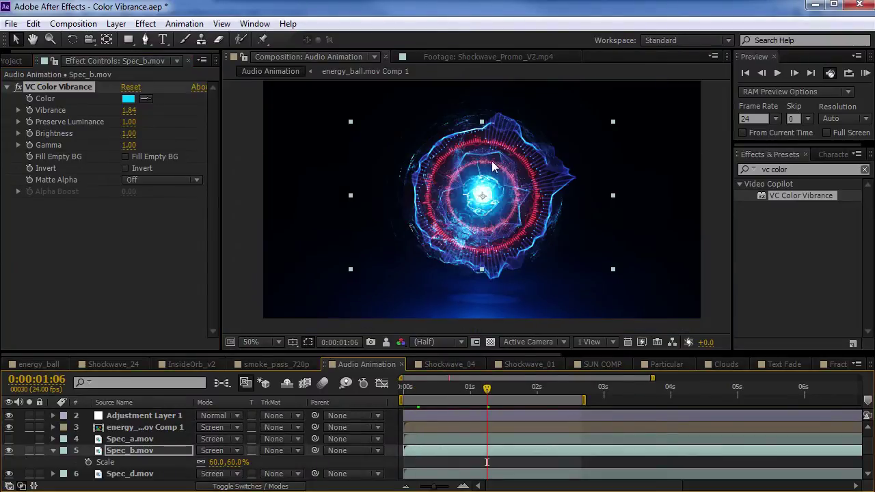
pyautogui.click(29, 451)
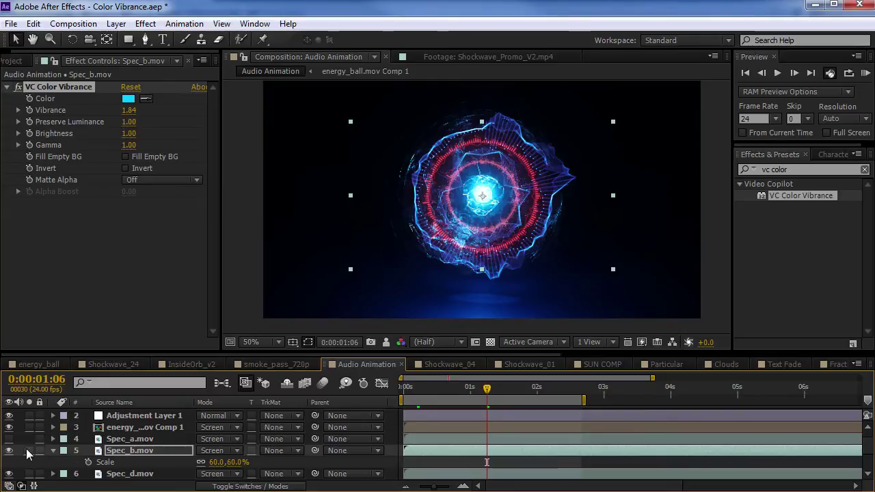
pyautogui.click(136, 451)
pyautogui.scroll(2, 496, 234)
# Step: Toggle Spec_b.mov's VC Color Vibrance, then view Shockwave_04 at frame 0:00:00:23
pyautogui.click(17, 87)
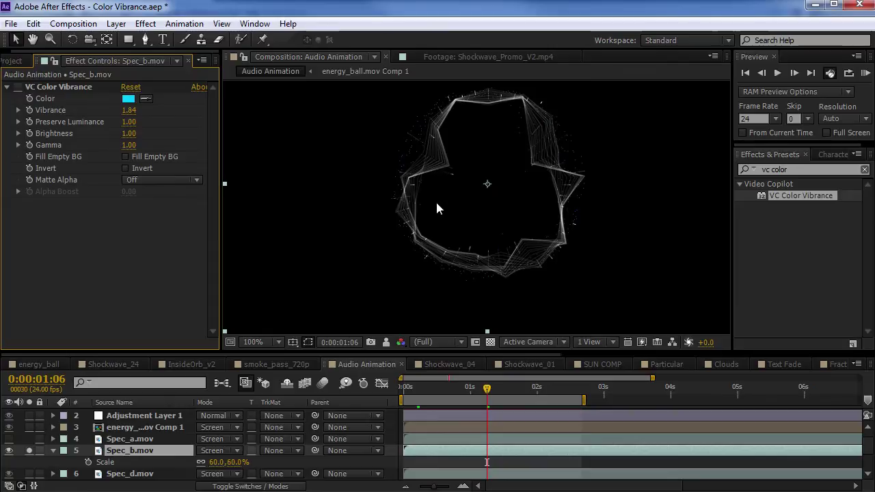
pyautogui.click(35, 86)
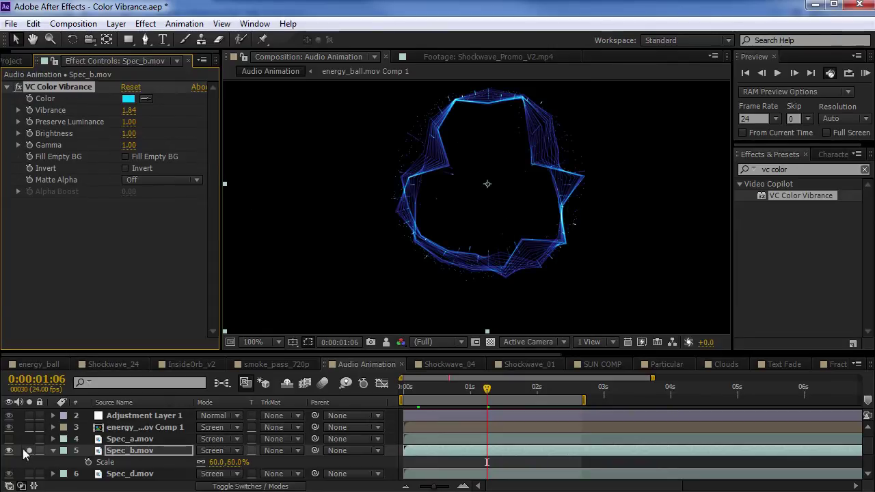
pyautogui.click(449, 363)
pyautogui.moveTo(460, 395); pyautogui.dragTo(545, 389)
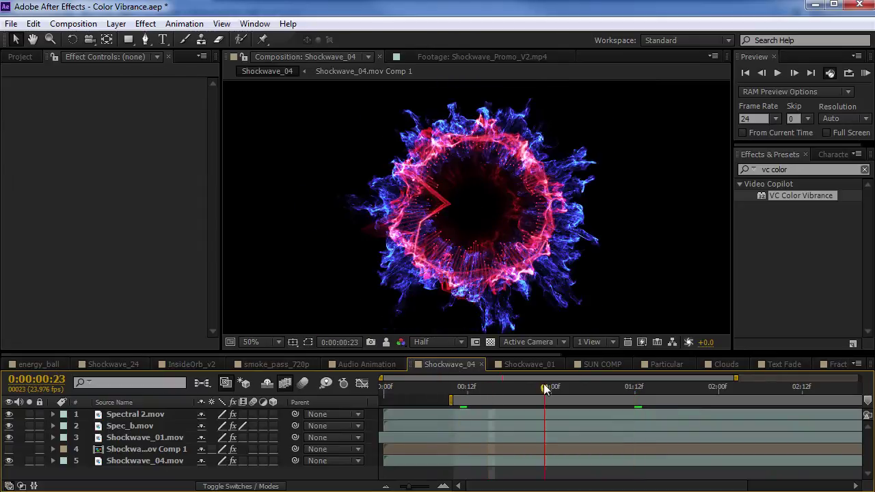
# Step: Show blending modes and inspect the Spec_b, Spectral 2 and soloed Shockwave_01 tints in Shockwave_04
pyautogui.click(599, 380)
pyautogui.click(146, 424)
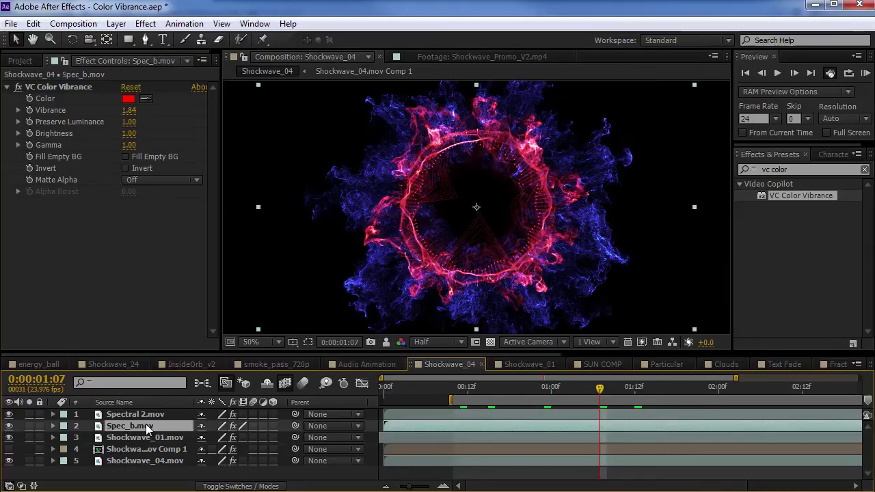
pyautogui.press('F4')
pyautogui.click(129, 415)
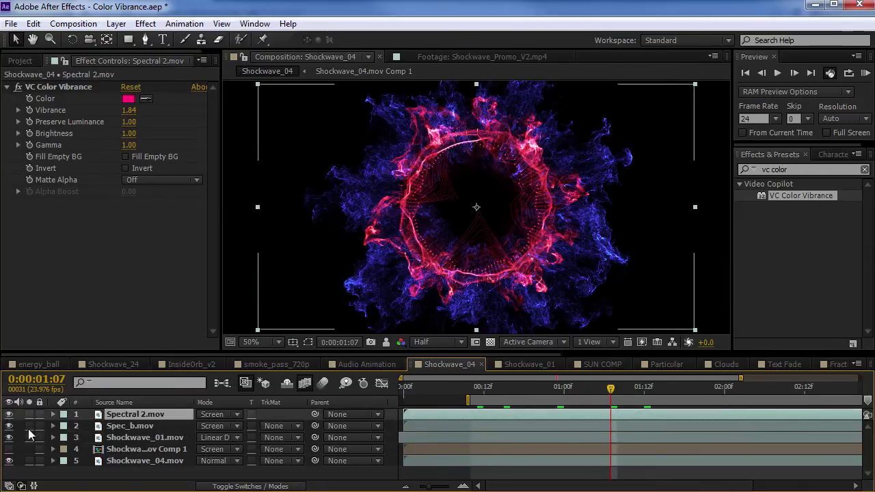
pyautogui.click(30, 437)
pyautogui.click(132, 441)
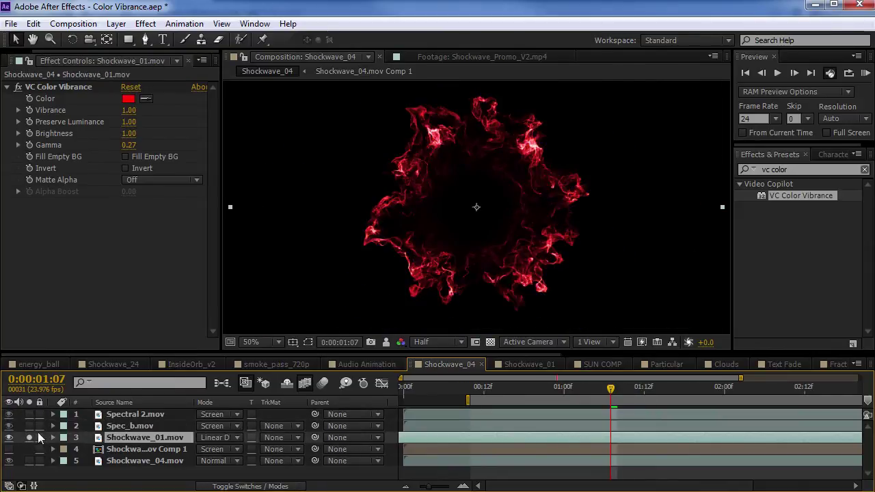
# Step: Bring the other Shockwave_04 layers back into view, advance to frame 01:15, and switch to Particular
pyautogui.click(29, 415)
pyautogui.click(29, 426)
pyautogui.click(29, 461)
pyautogui.moveTo(556, 387); pyautogui.dragTo(665, 389)
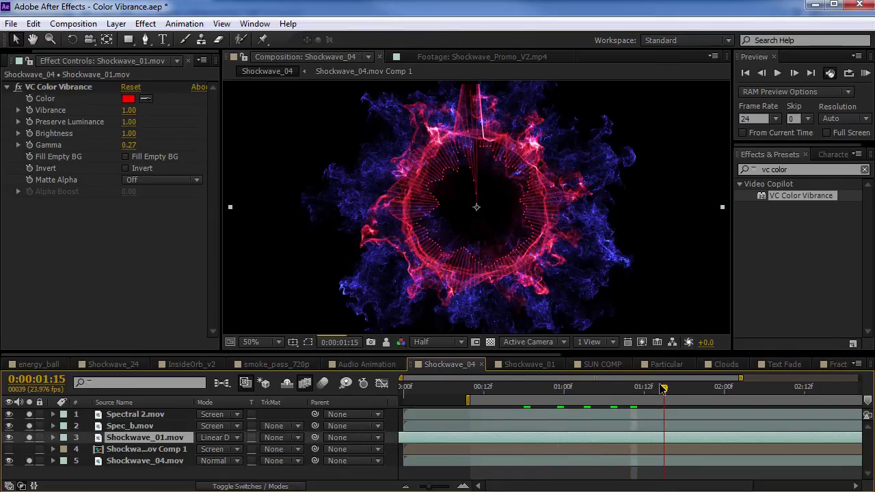
pyautogui.click(666, 363)
# Step: Select the Pale Gray-Royal Blue Solid 2 layer, collapse Particular, and switch off VC Color Vibrance
pyautogui.click(137, 426)
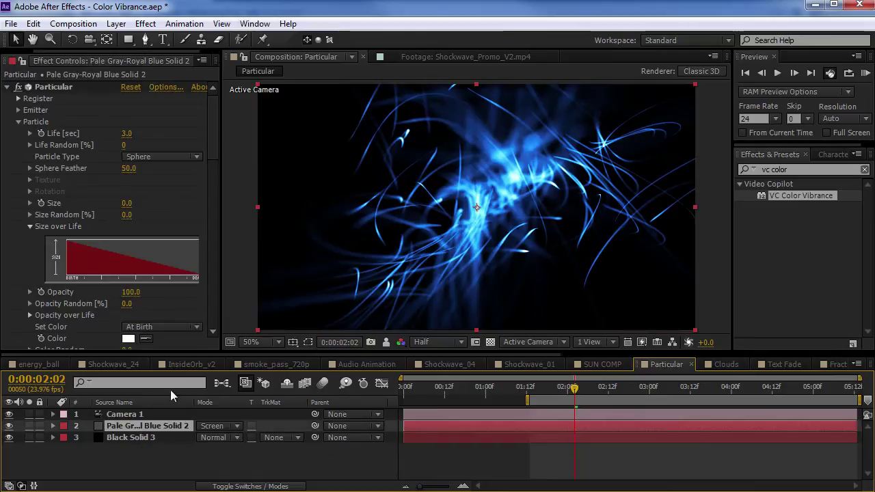
pyautogui.click(7, 88)
pyautogui.click(8, 88)
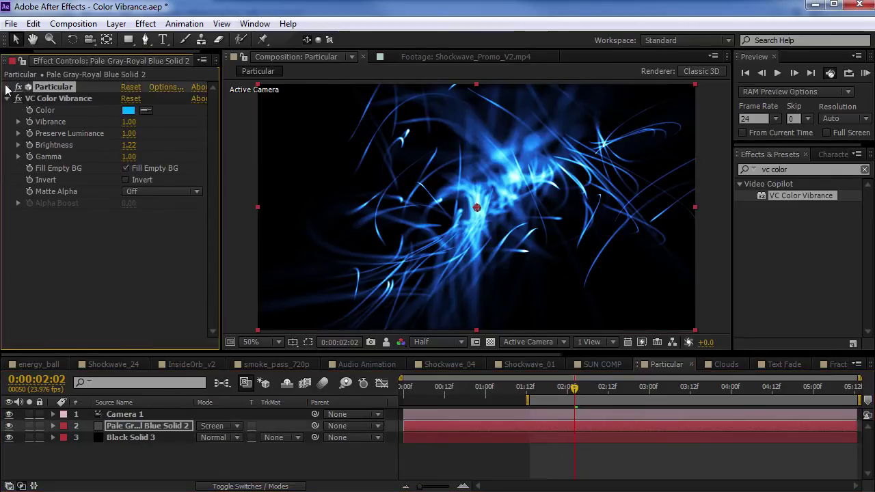
pyautogui.click(18, 99)
pyautogui.scroll(2, 480, 205)
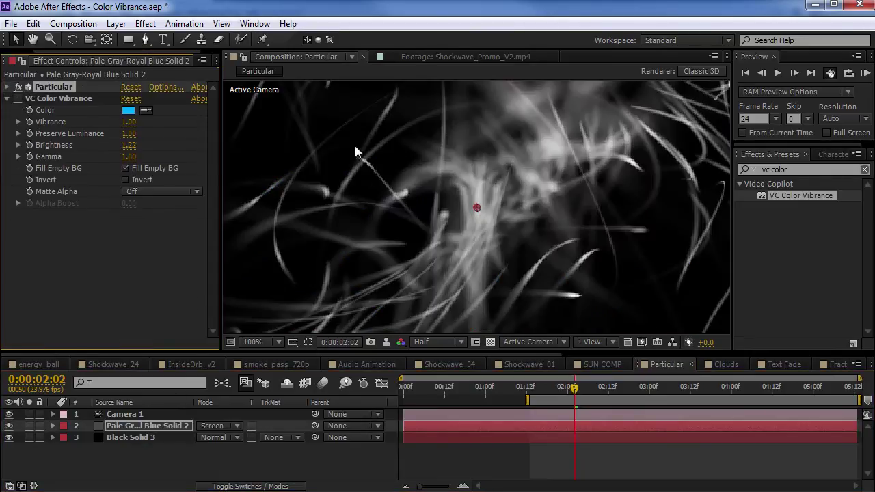
# Step: Compare the white particles over the transparency grid and the black background
pyautogui.click(492, 342)
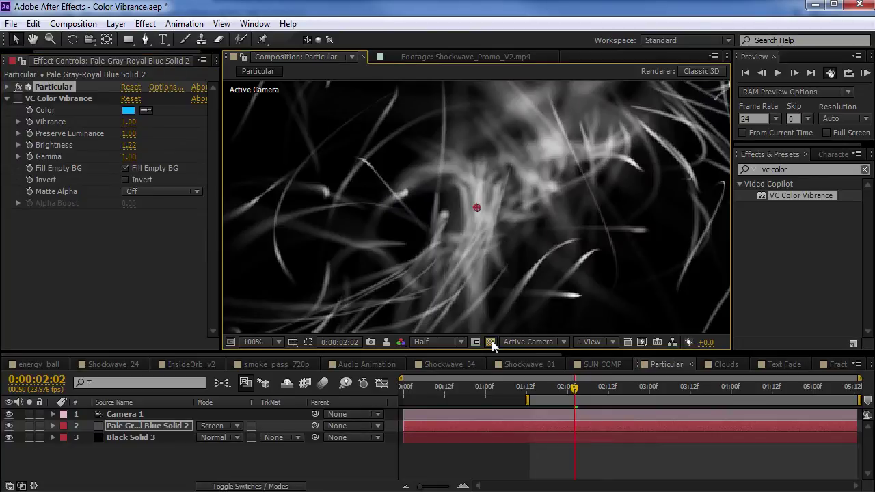
pyautogui.click(29, 425)
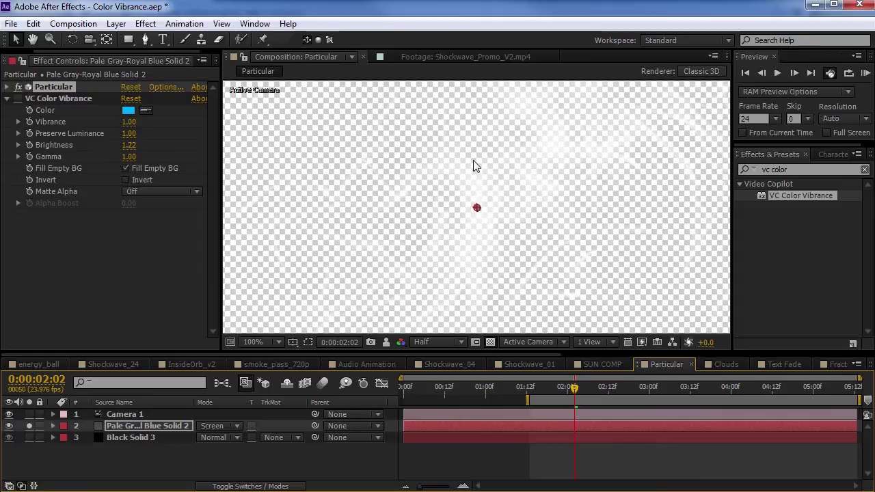
pyautogui.click(490, 342)
pyautogui.click(490, 342)
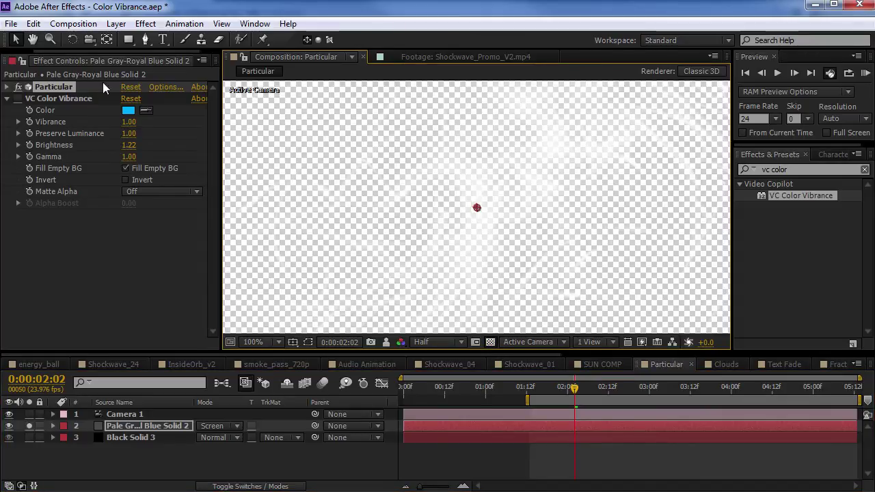
pyautogui.click(72, 96)
# Step: Delete VC Color Vibrance and reapply it from Effects & Presets, toggling it to compare the green tint
pyautogui.press('Delete')
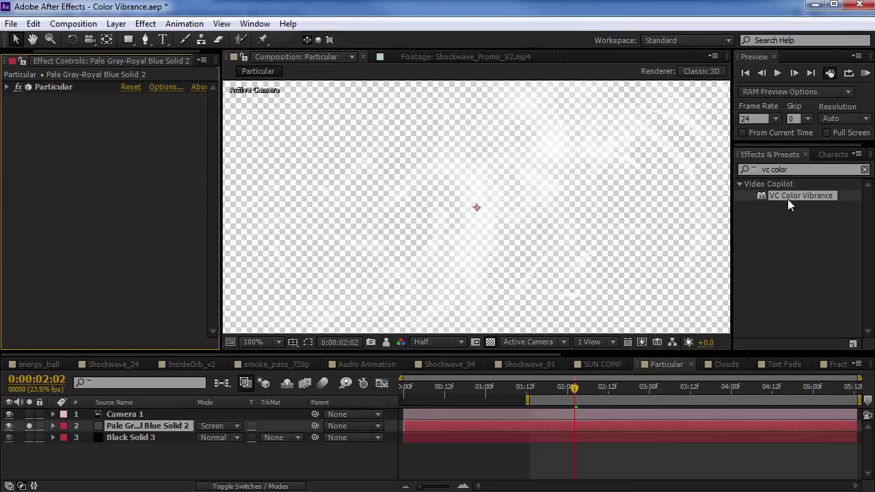
pyautogui.moveTo(788, 197); pyautogui.dragTo(249, 137)
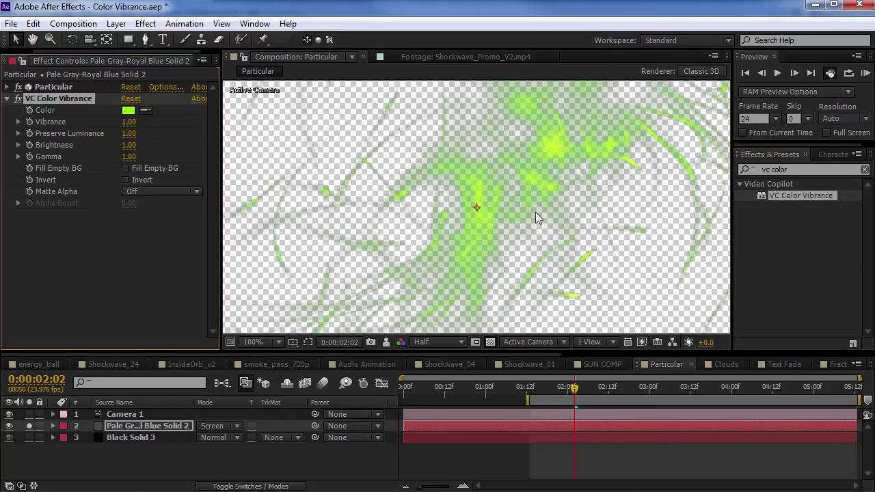
pyautogui.click(490, 341)
pyautogui.scroll(-2, 478, 220)
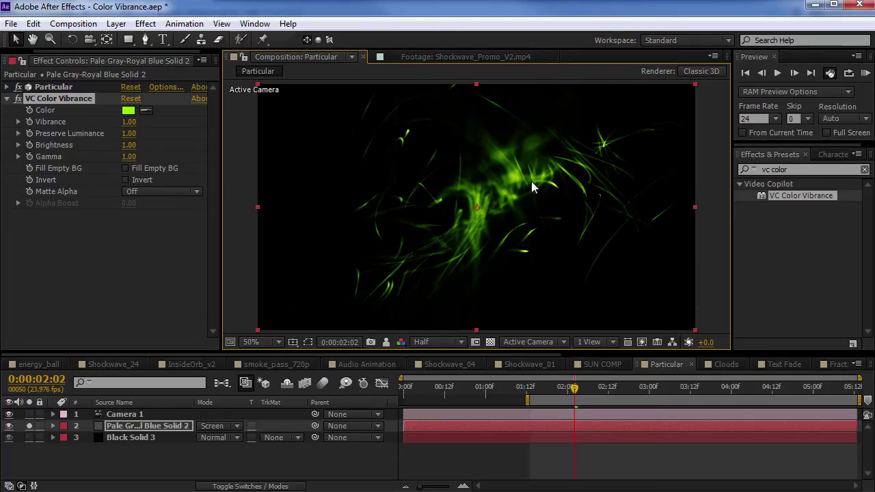
pyautogui.click(18, 99)
pyautogui.click(18, 99)
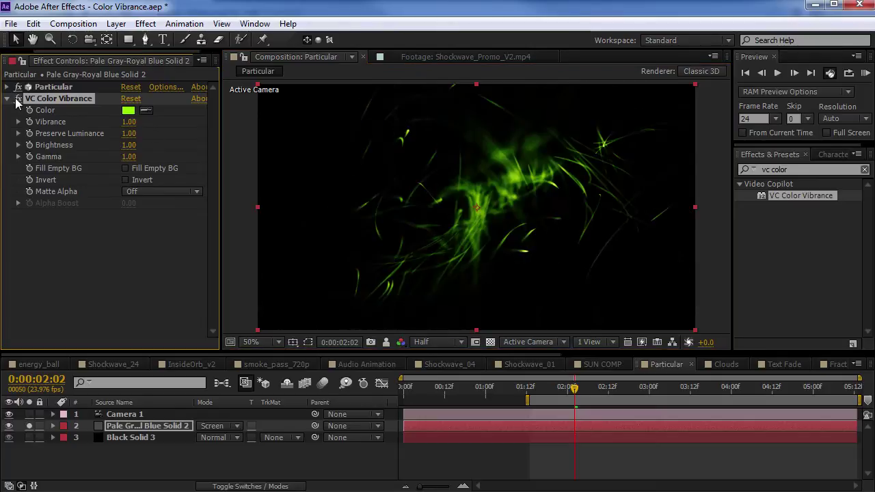
pyautogui.click(17, 99)
pyautogui.click(18, 99)
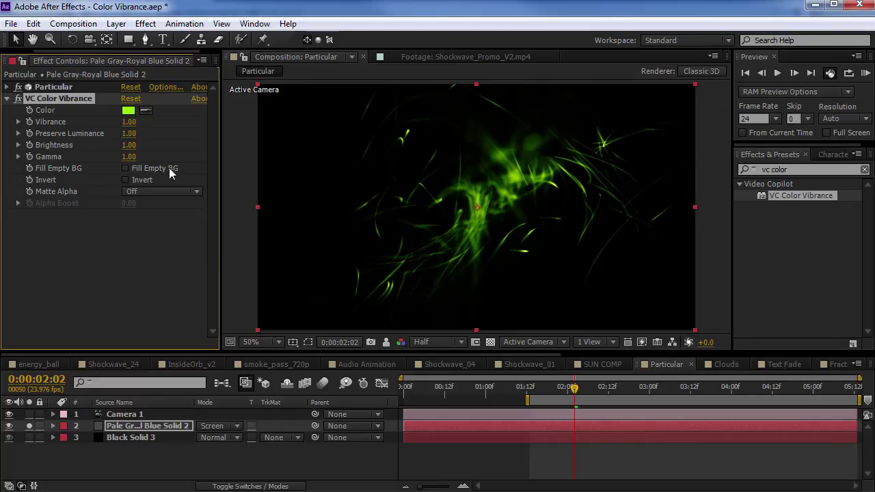
# Step: Check Fill Empty BG, set Matte Alpha to On, and view over the black background
pyautogui.click(126, 168)
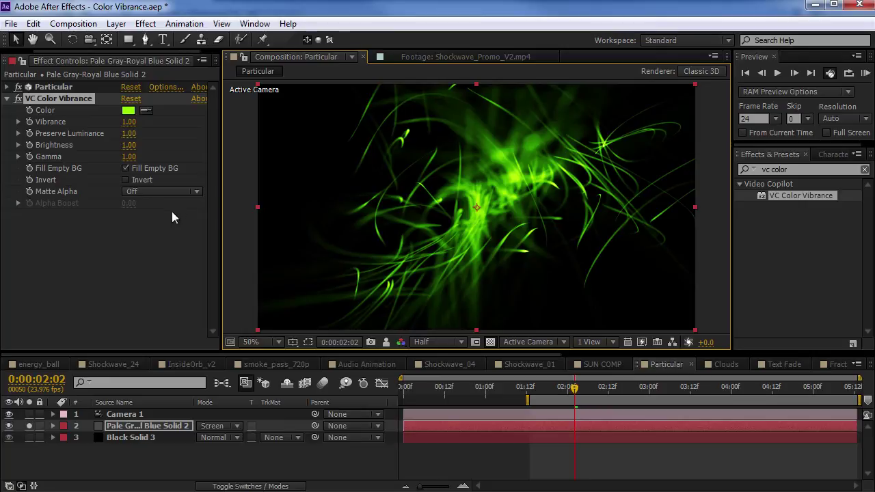
pyautogui.click(161, 192)
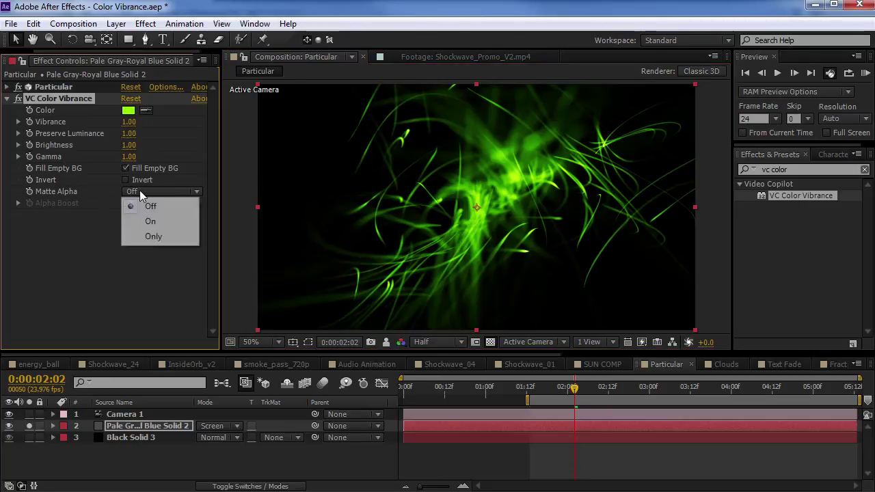
pyautogui.click(152, 221)
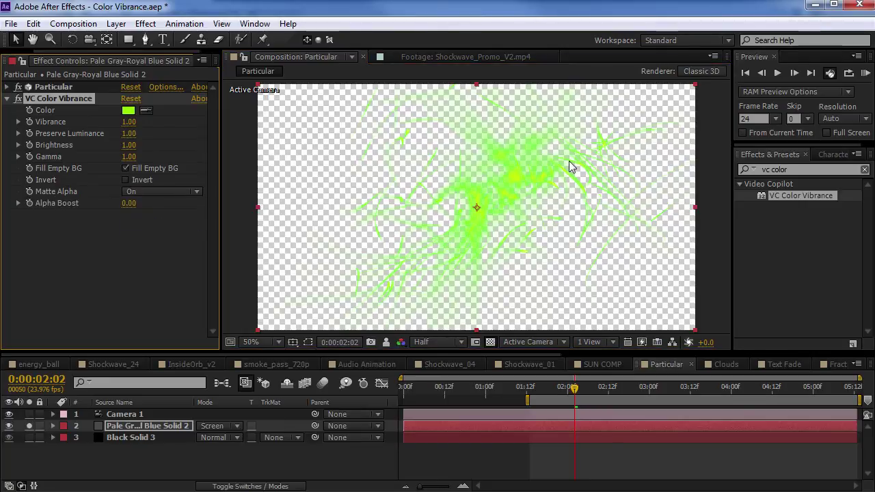
pyautogui.click(490, 342)
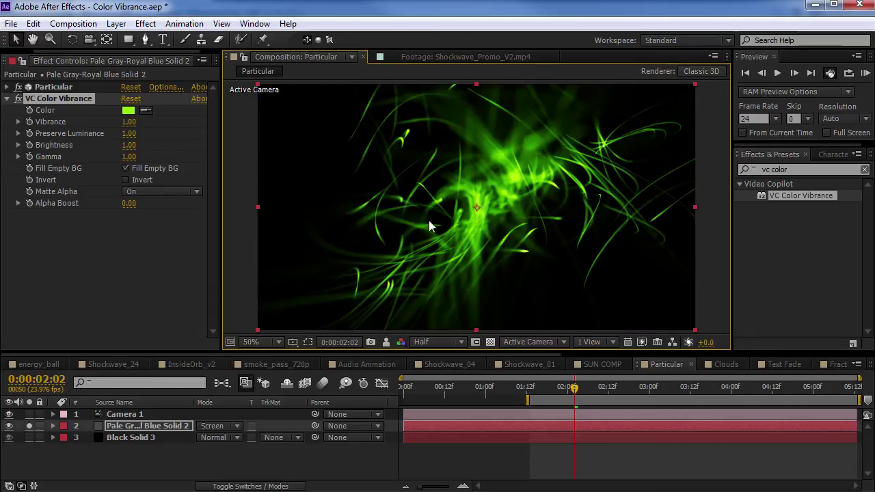
# Step: Change the particle tint to blue and lower Gamma to 0.51
pyautogui.click(128, 111)
pyautogui.moveTo(214, 418); pyautogui.dragTo(216, 381)
pyautogui.click(323, 296)
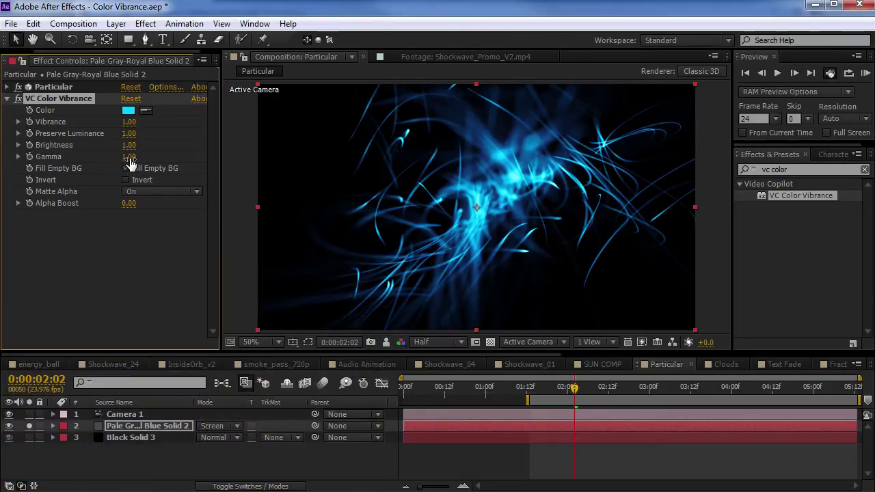
pyautogui.moveTo(129, 158); pyautogui.dragTo(163, 145)
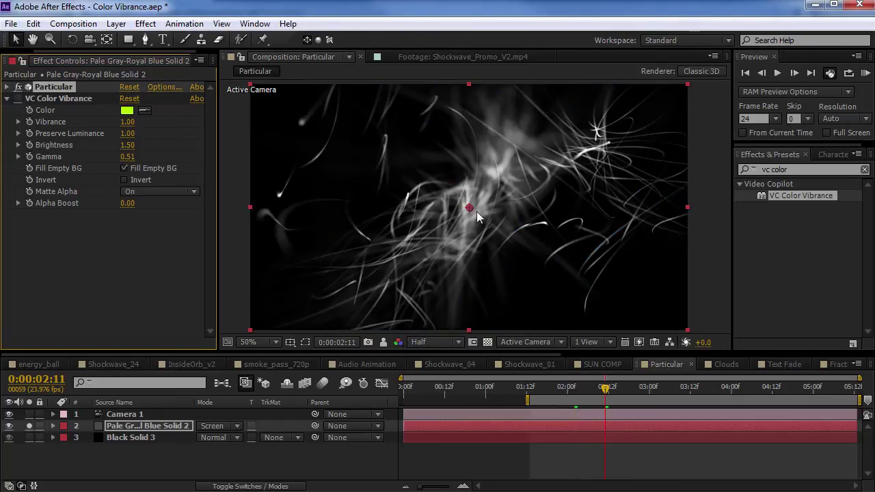
# Step: Re-enable VC Color Vibrance and tint the particles purple, toggling the effect to compare
pyautogui.click(18, 98)
pyautogui.click(56, 100)
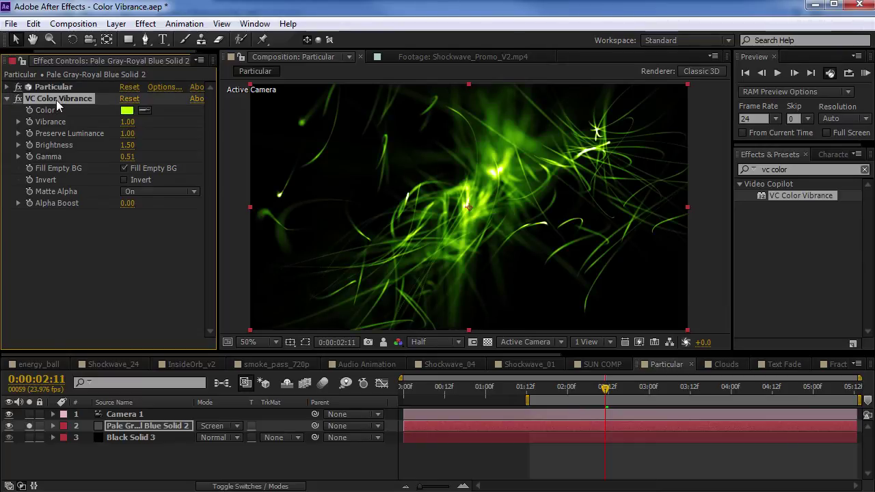
pyautogui.click(126, 111)
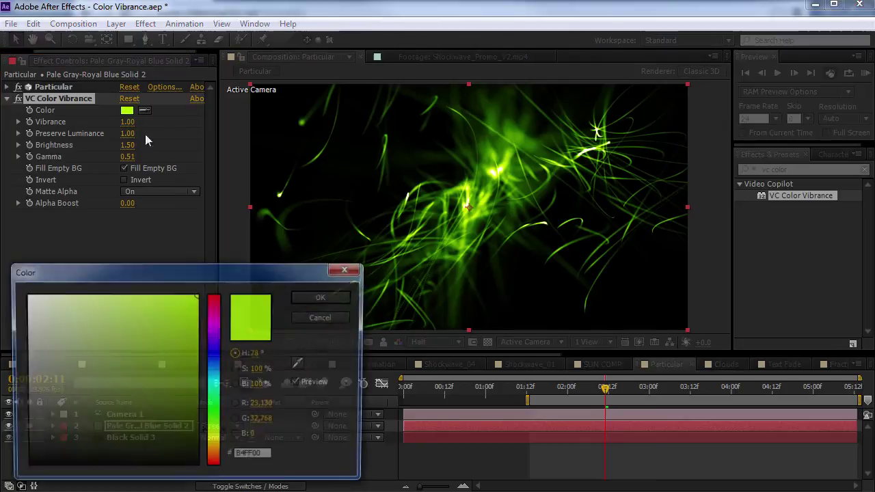
pyautogui.moveTo(217, 380); pyautogui.dragTo(211, 343)
pyautogui.click(323, 296)
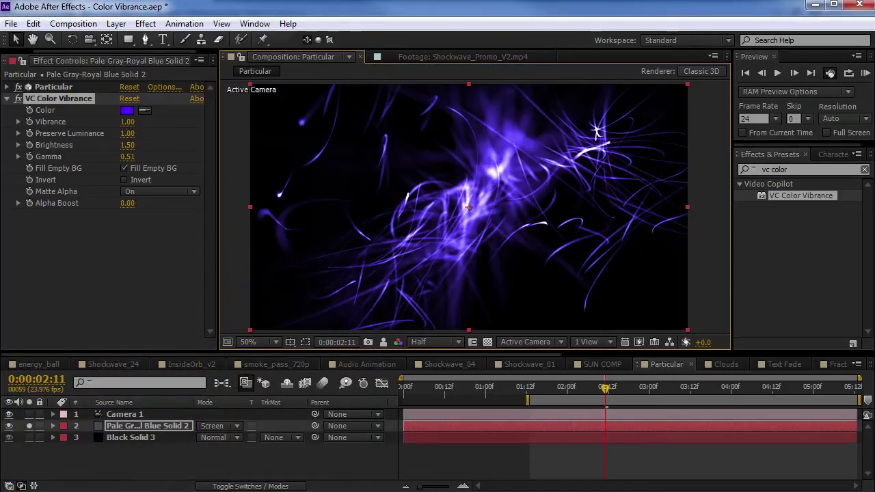
pyautogui.click(18, 99)
pyautogui.click(18, 99)
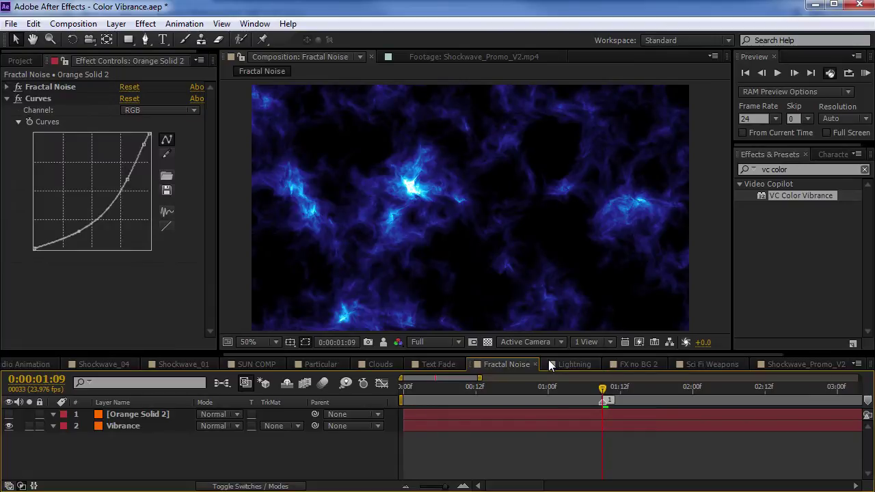
# Step: Inspect the Vibrance layer's VC Color Vibrance settings in Effect Controls
pyautogui.click(151, 416)
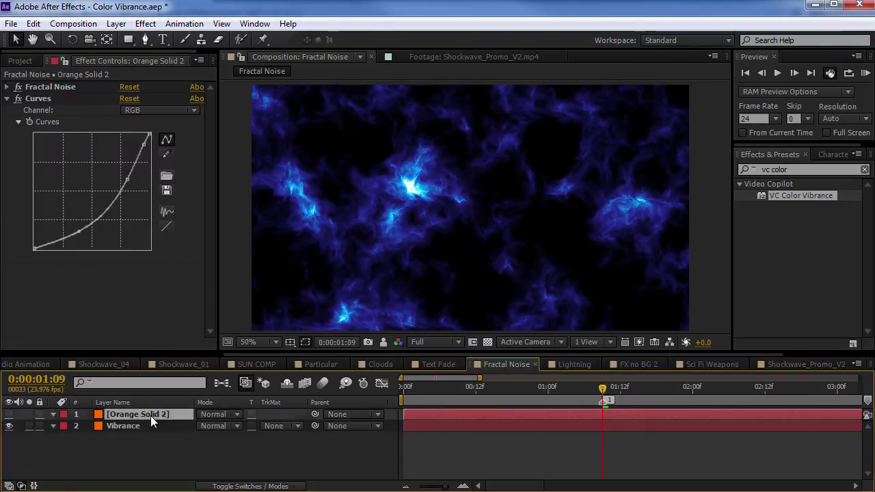
pyautogui.click(123, 427)
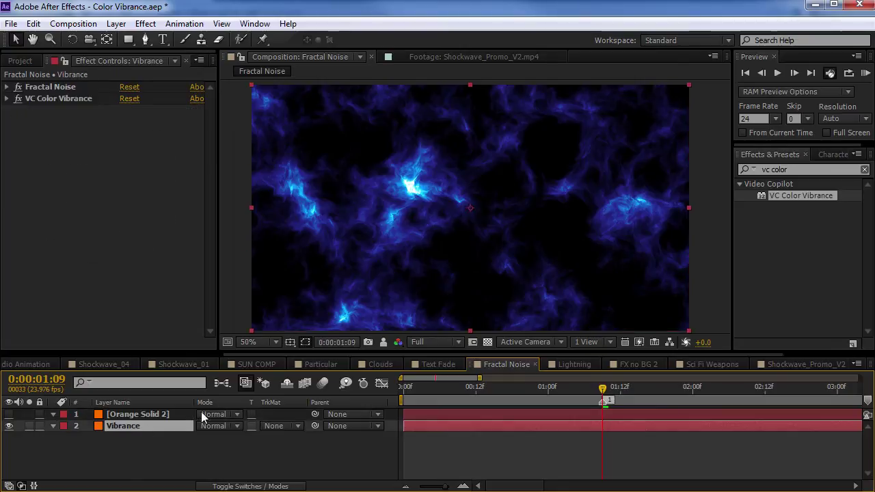
pyautogui.click(48, 88)
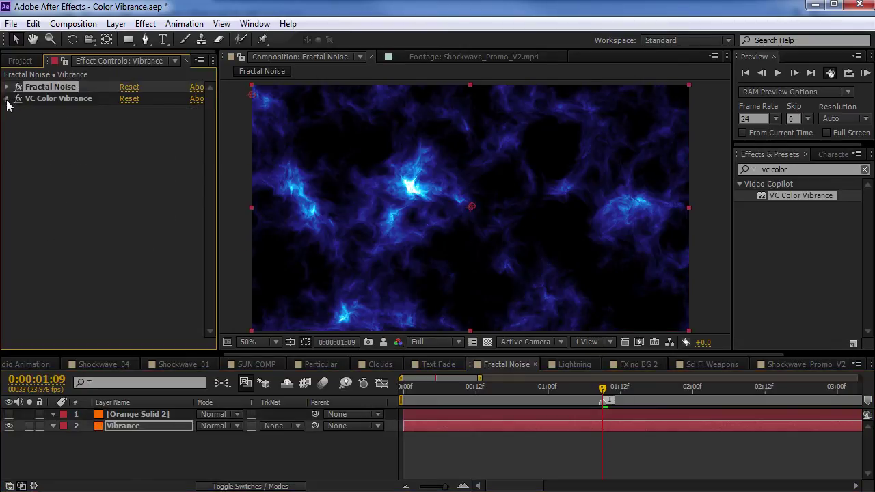
pyautogui.click(7, 99)
pyautogui.click(66, 100)
pyautogui.scroll(2, 415, 205)
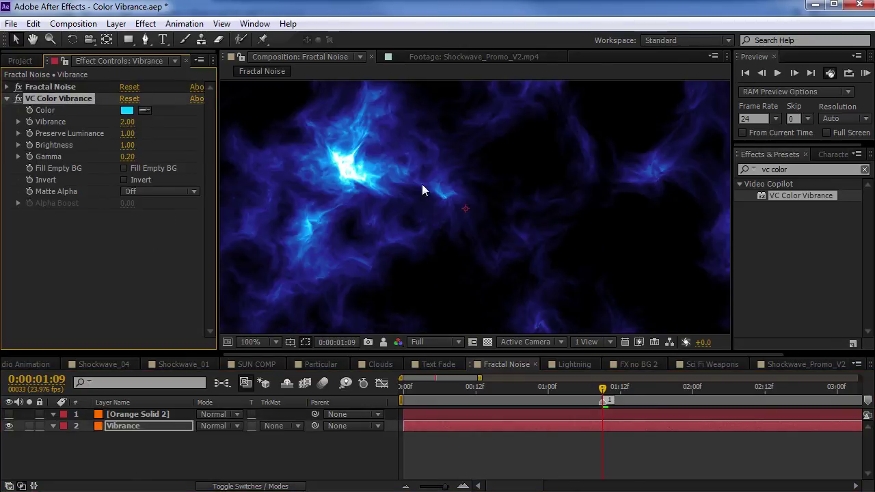
# Step: Hide the Vibrance layer, show Orange Solid 2, and select its Curves effect
pyautogui.click(9, 426)
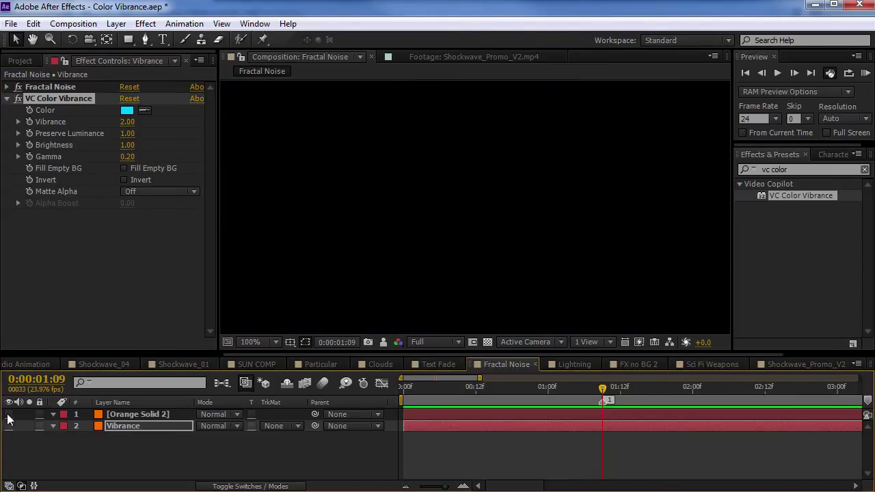
pyautogui.click(9, 414)
pyautogui.click(149, 417)
pyautogui.click(45, 87)
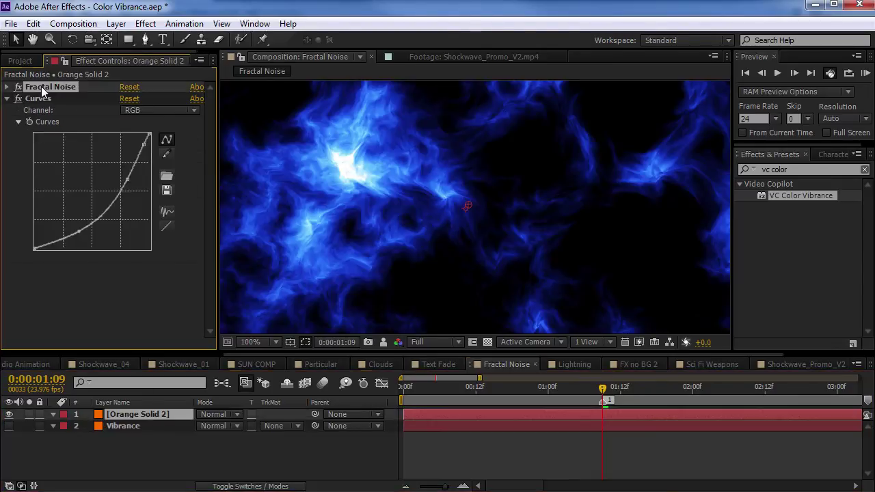
pyautogui.click(39, 100)
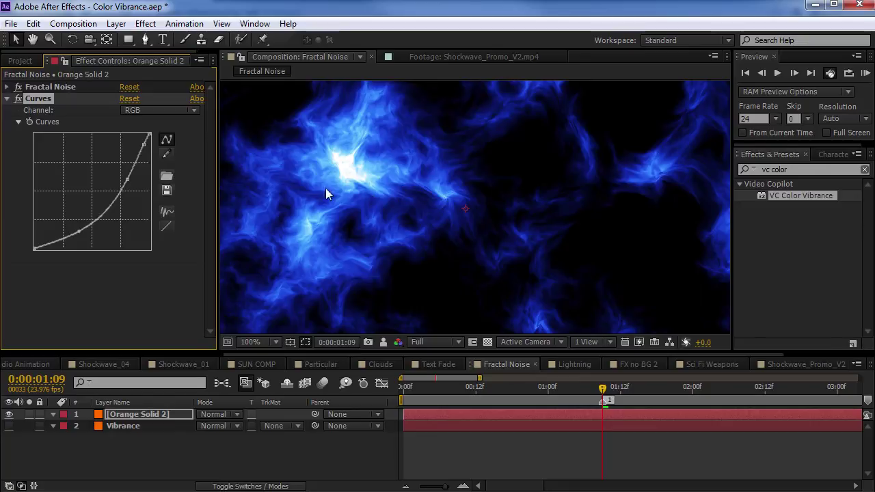
pyautogui.scroll(-2, 377, 222)
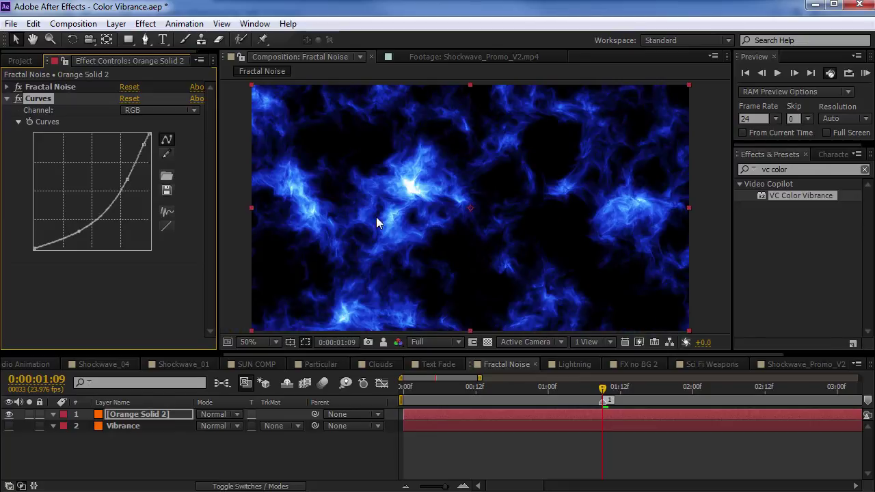
# Step: Toggle Orange Solid 2 off and on to compare the Curves and Vibrance versions
pyautogui.click(9, 415)
pyautogui.click(8, 415)
pyautogui.click(9, 415)
pyautogui.click(9, 415)
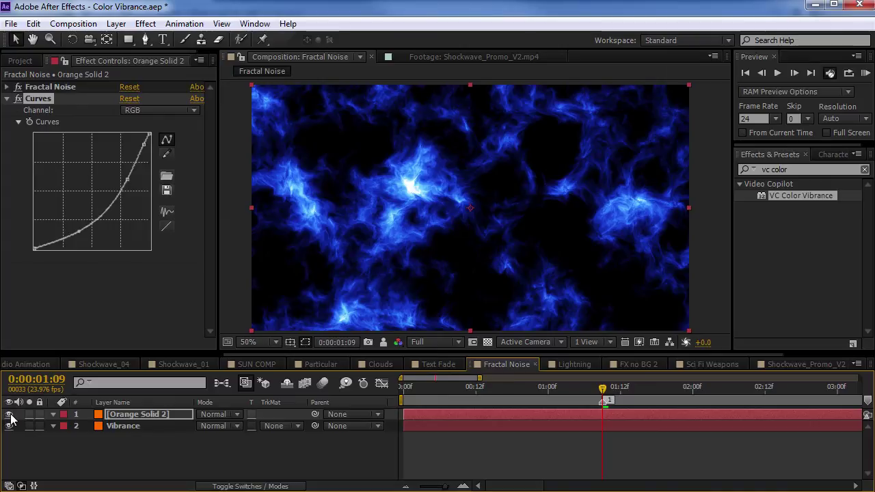
pyautogui.click(9, 415)
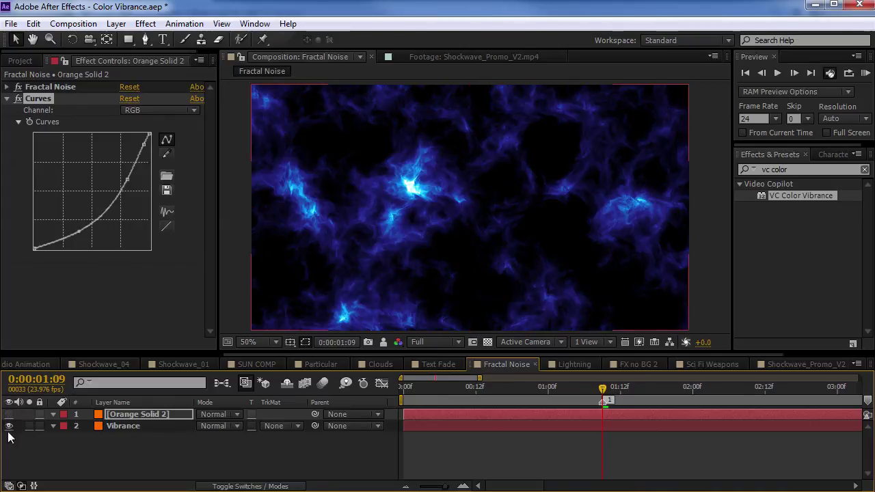
pyautogui.click(9, 415)
pyautogui.click(129, 413)
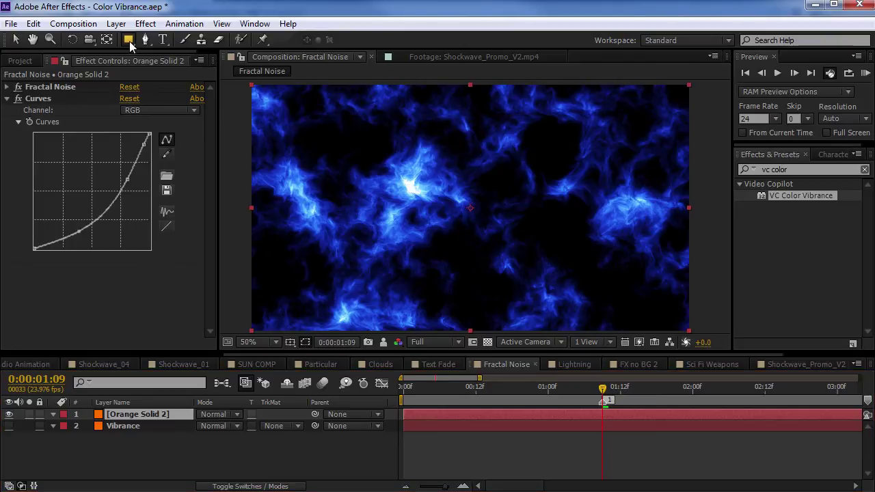
# Step: Draw a circular Ellipse mask on Orange Solid 2 and nudge it slightly left
pyautogui.moveTo(130, 41); pyautogui.dragTo(206, 70)
pyautogui.scroll(2, 406, 198)
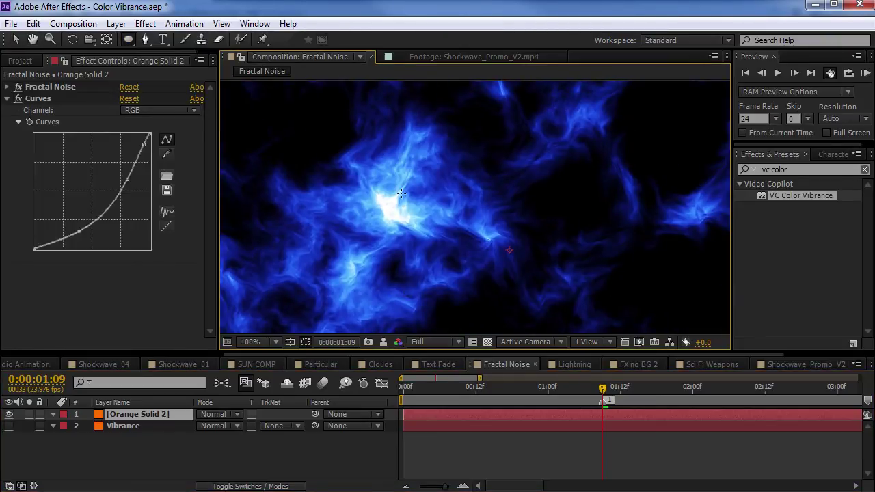
pyautogui.moveTo(395, 166); pyautogui.dragTo(529, 291)
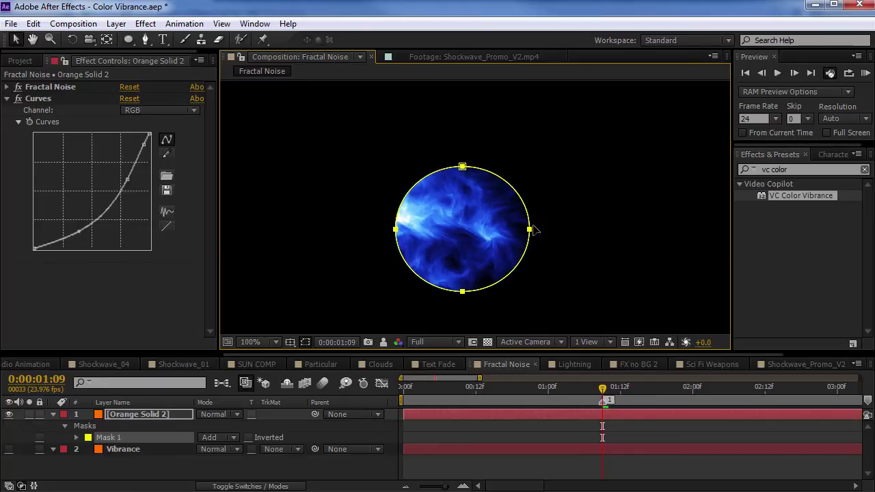
pyautogui.moveTo(531, 233); pyautogui.dragTo(517, 238)
# Step: Feather the mask to 48 pixels, review the soft sphere, then hide Orange Solid 2
pyautogui.click(459, 414)
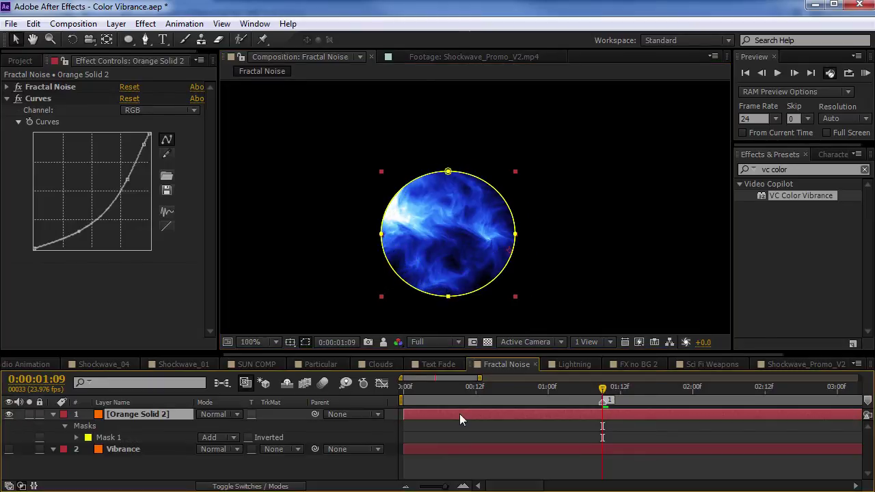
pyautogui.press('f')
pyautogui.moveTo(217, 437); pyautogui.dragTo(255, 436)
pyautogui.click(391, 248)
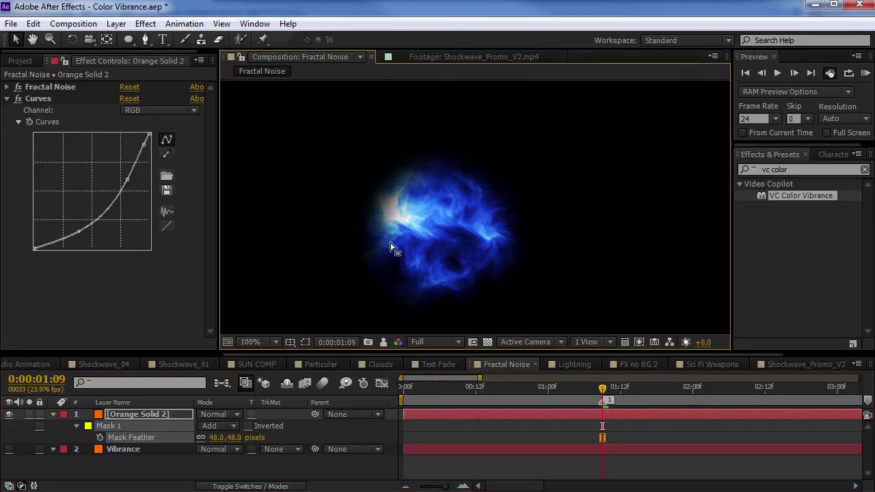
pyautogui.scroll(2, 391, 248)
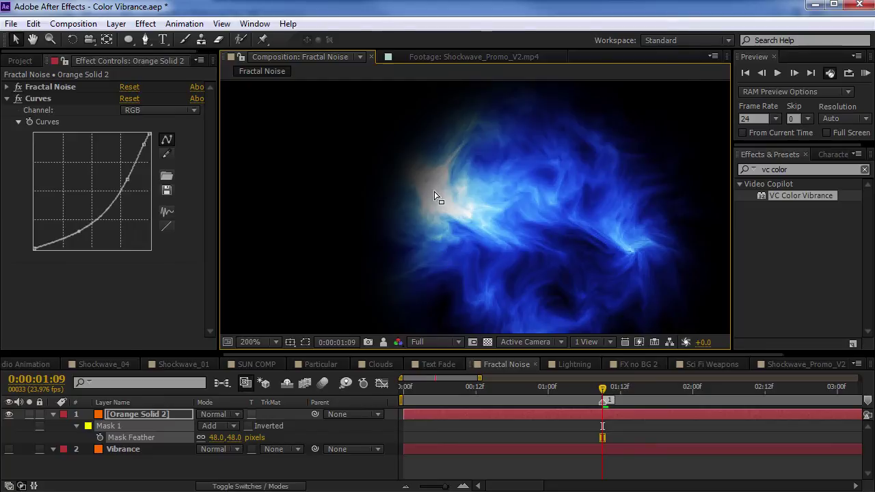
pyautogui.scroll(2, 430, 190)
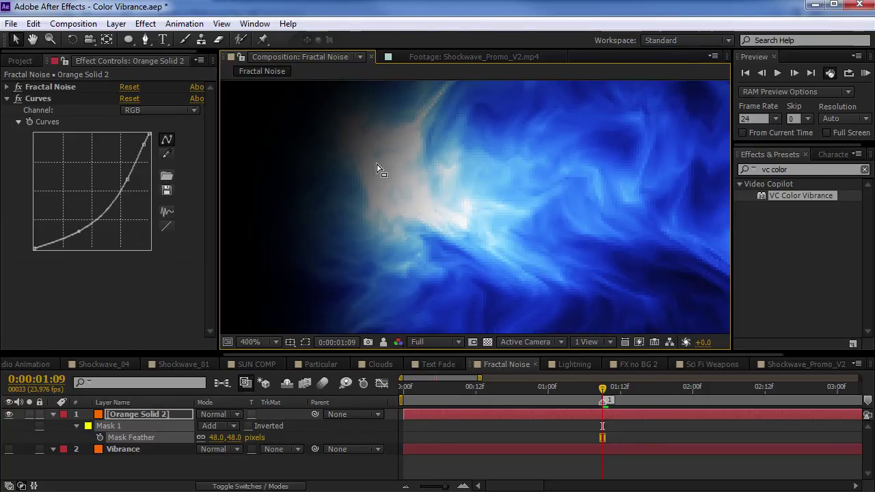
pyautogui.scroll(-2, 376, 172)
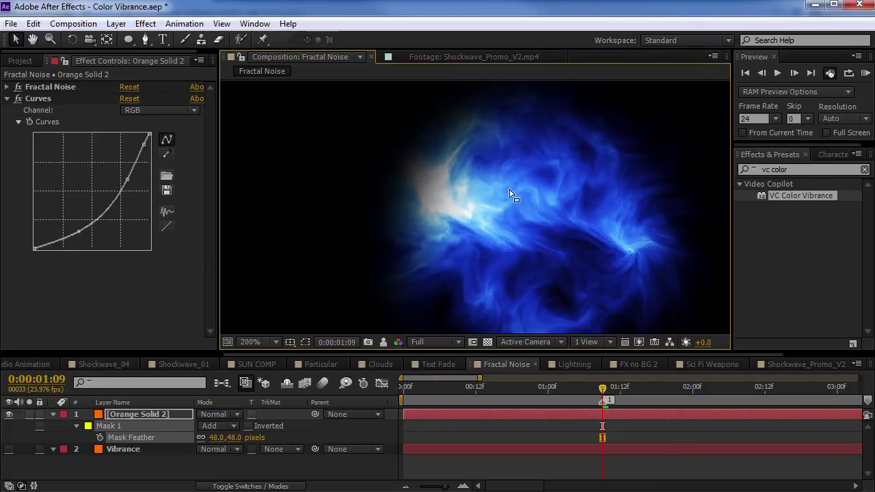
pyautogui.scroll(-1, 426, 213)
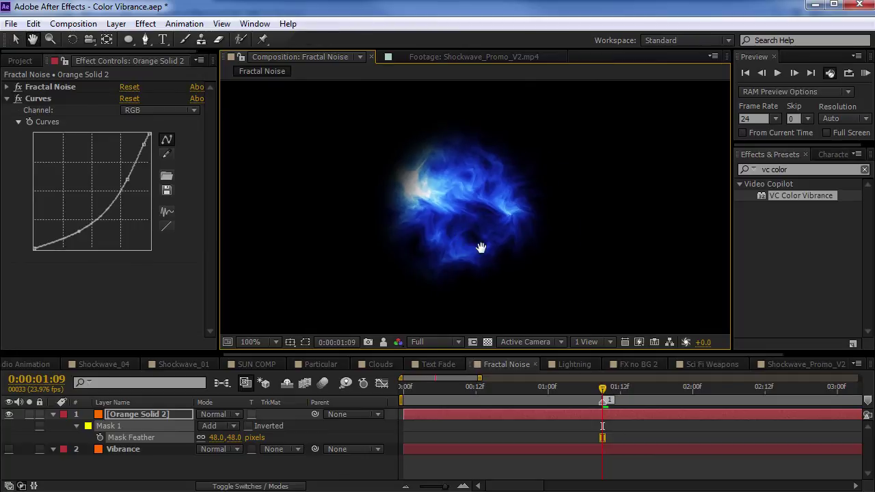
pyautogui.click(8, 414)
# Step: Show the Vibrance layer, raise its Brightness to 1.32, and draw a circular mask
pyautogui.click(9, 449)
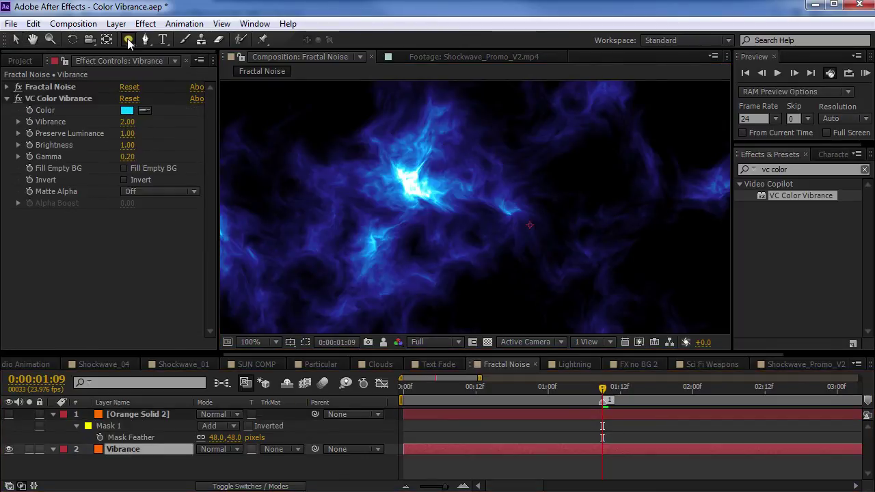
pyautogui.press(',')
pyautogui.moveTo(127, 39); pyautogui.dragTo(183, 71)
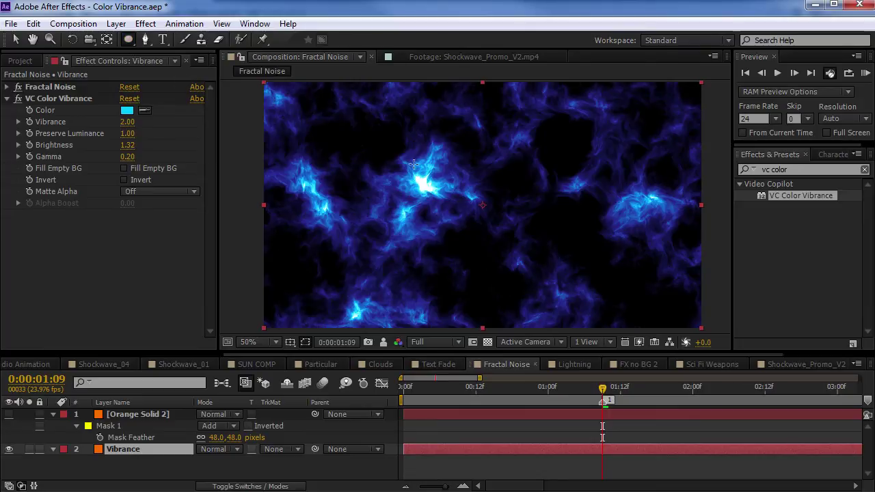
pyautogui.moveTo(409, 162); pyautogui.dragTo(482, 237)
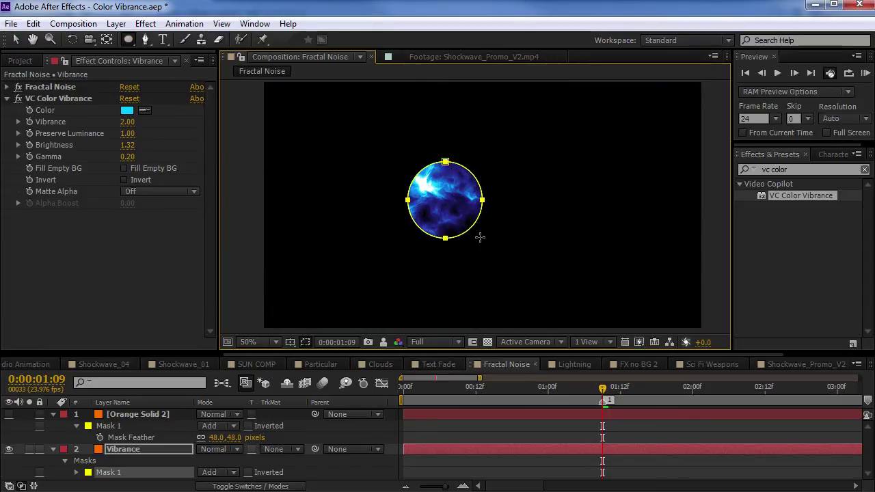
pyautogui.press('.')
pyautogui.moveTo(422, 192); pyautogui.dragTo(493, 244)
# Step: Feather the Vibrance mask to 74 pixels and move it to recentre the sphere
pyautogui.press('f')
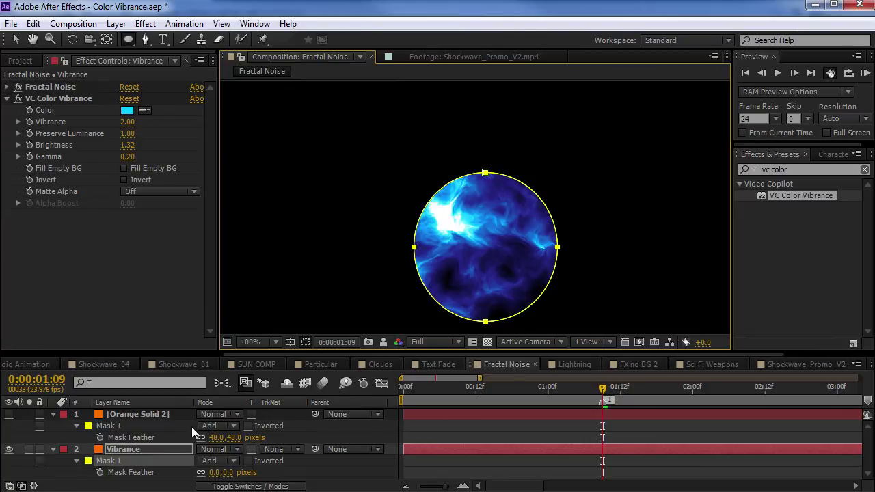
pyautogui.moveTo(220, 473); pyautogui.dragTo(277, 465)
pyautogui.press('v')
pyautogui.doubleClick(513, 257)
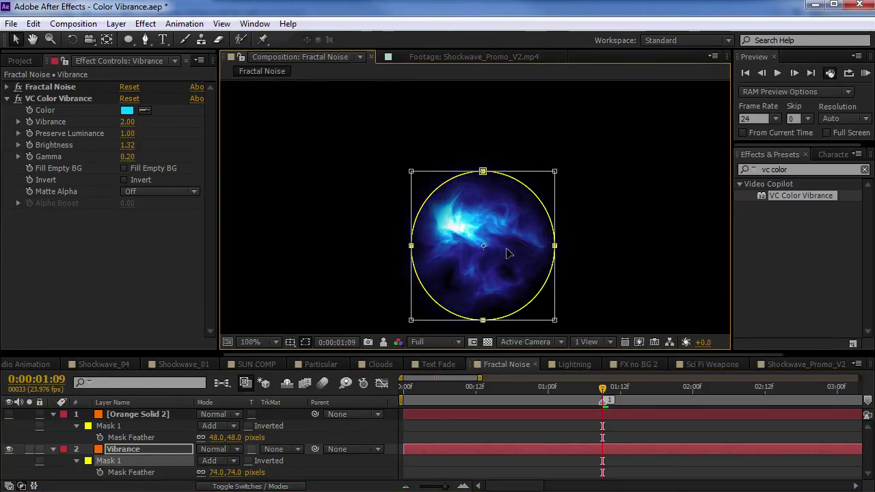
pyautogui.moveTo(508, 254); pyautogui.dragTo(476, 220)
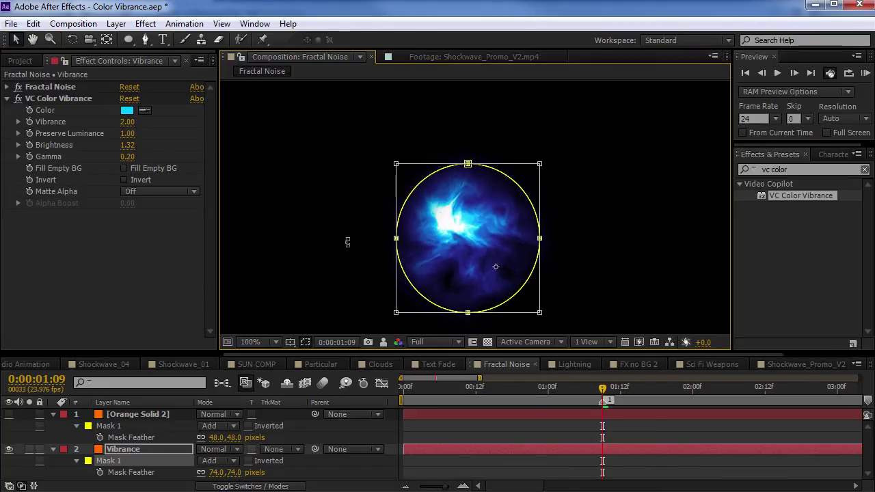
# Step: Show Orange Solid 2 again, hide Vibrance, and reposition the Orange Solid 2 mask
pyautogui.click(9, 415)
pyautogui.click(9, 450)
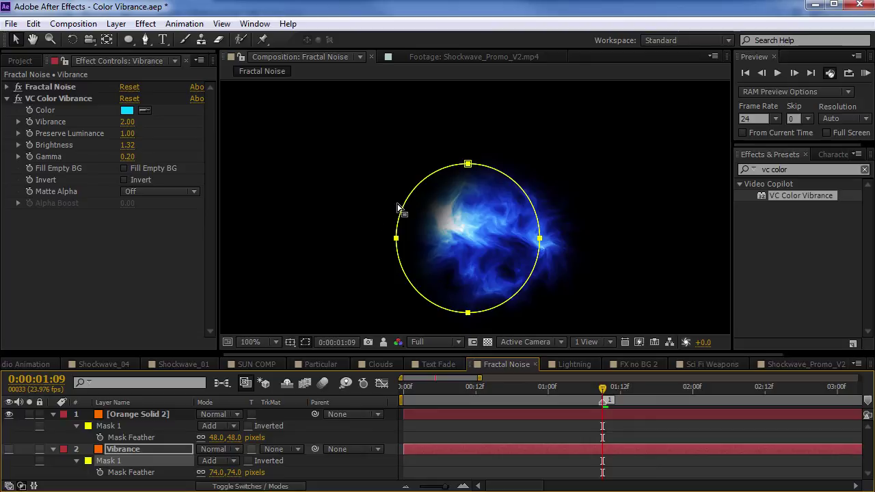
pyautogui.moveTo(489, 215); pyautogui.dragTo(531, 242)
pyautogui.click(504, 215)
pyautogui.doubleClick(502, 182)
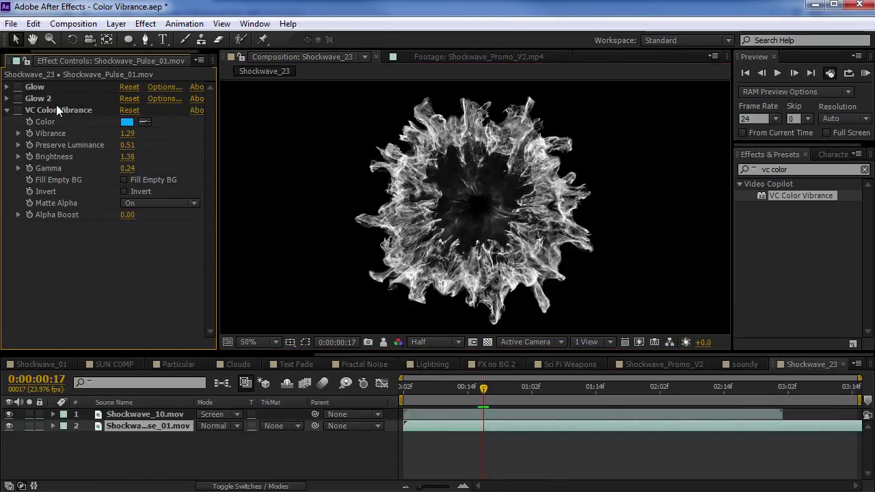
# Step: Enable Glow, Glow 2 and VC Color Vibrance, then jump to 0:00:01:01
pyautogui.click(18, 87)
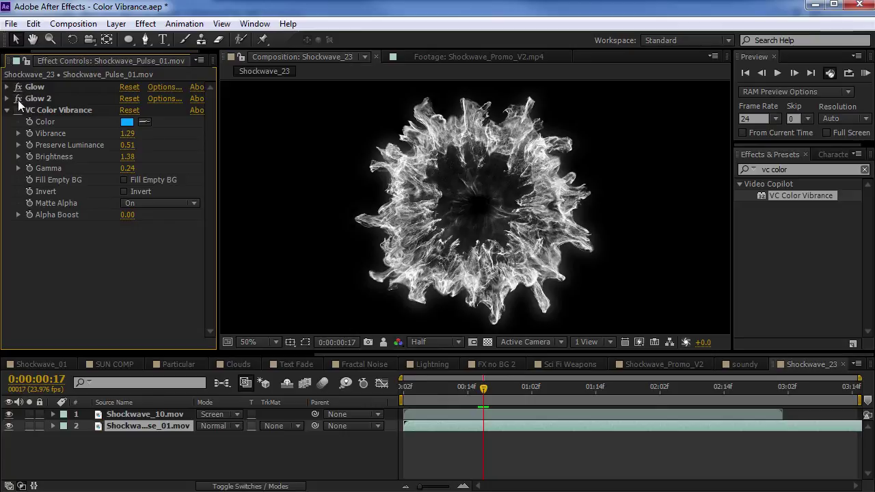
pyautogui.click(19, 99)
pyautogui.click(17, 111)
pyautogui.click(42, 110)
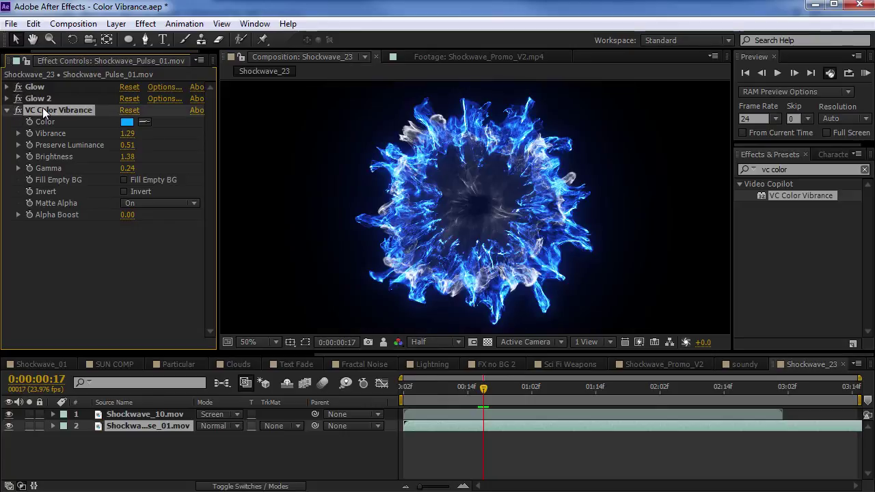
pyautogui.click(523, 399)
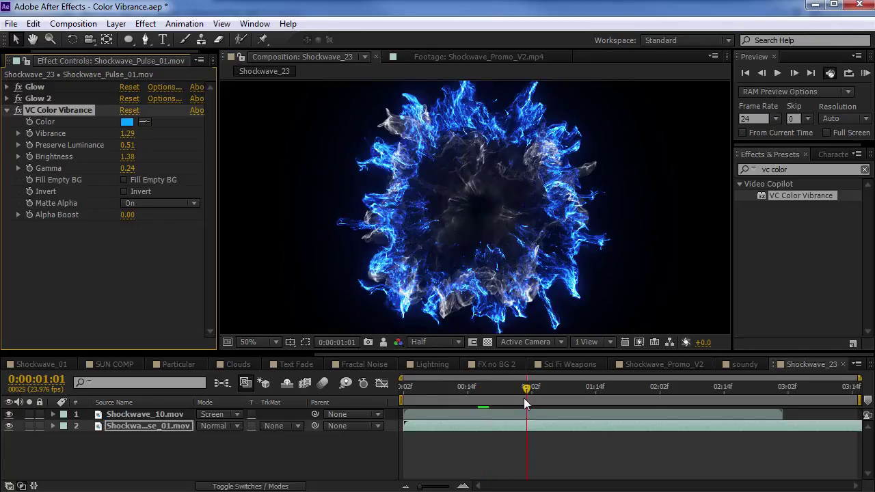
# Step: Paste VC Color Vibrance onto Shockwave_10, keep it in Screen mode, and preview the frames
pyautogui.click(163, 414)
pyautogui.hotkey('ctrl', 'v')
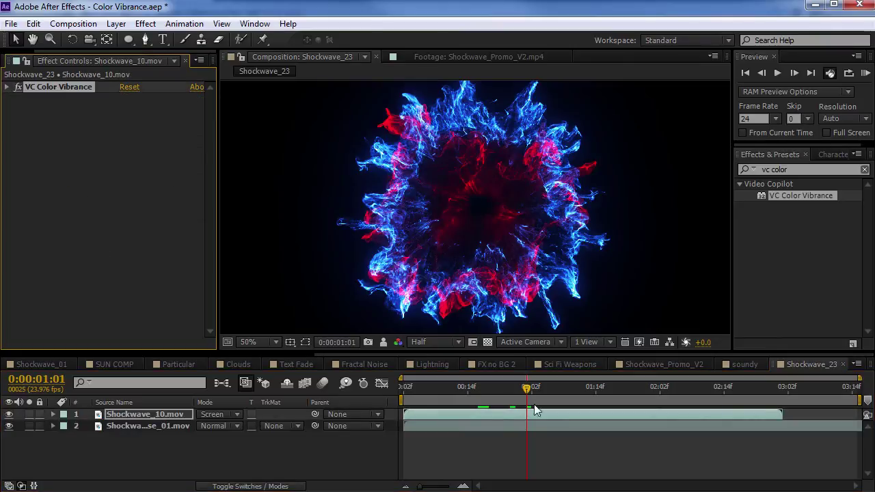
pyautogui.moveTo(447, 386); pyautogui.dragTo(526, 387)
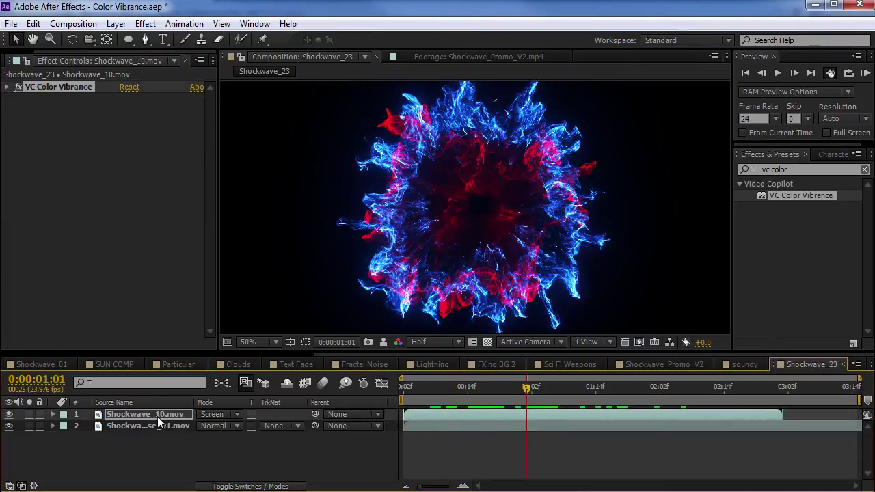
pyautogui.click(133, 414)
pyautogui.click(212, 415)
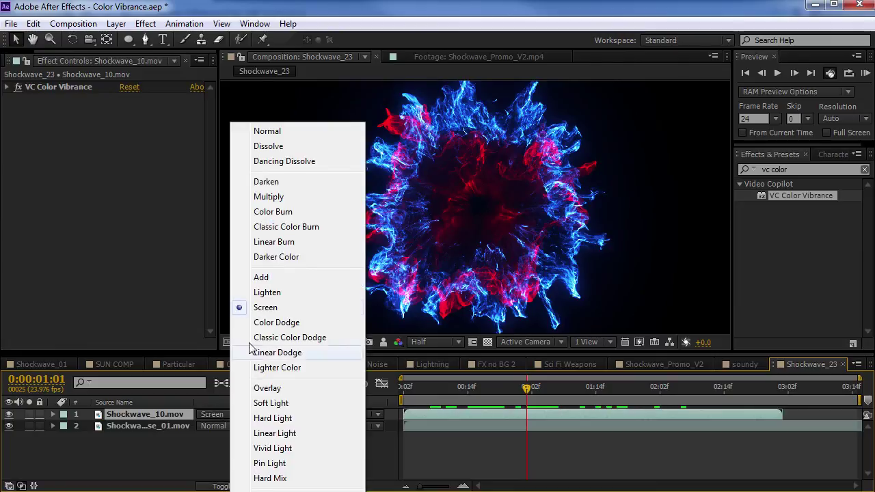
pyautogui.click(321, 307)
pyautogui.click(542, 387)
pyautogui.moveTo(566, 394); pyautogui.dragTo(621, 395)
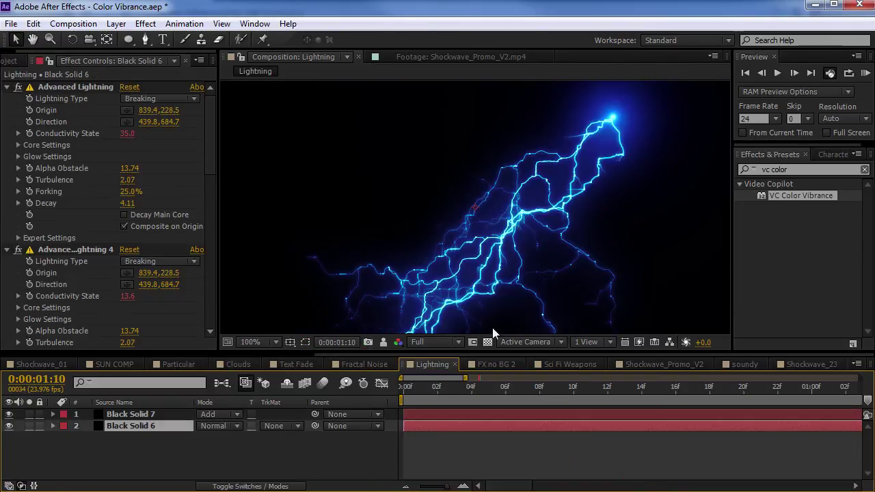
# Step: Collapse the Advanced Lightning, Glow and Optical Flares effect settings
pyautogui.click(8, 87)
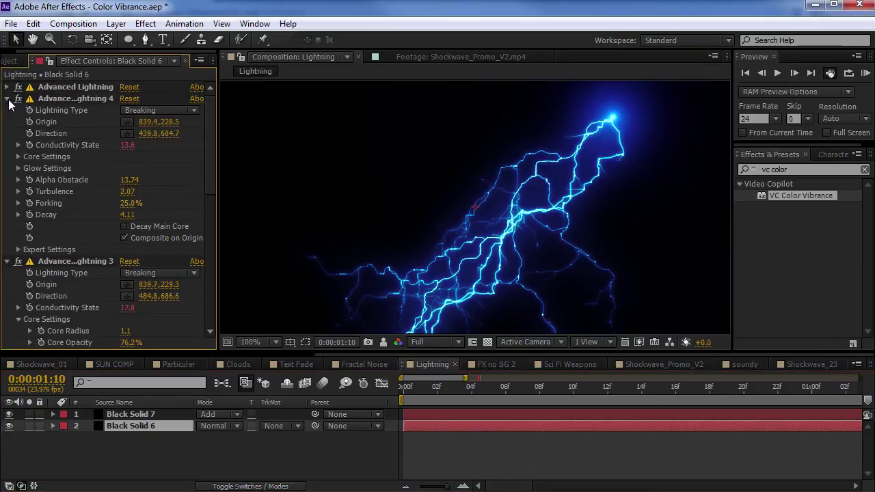
pyautogui.click(7, 99)
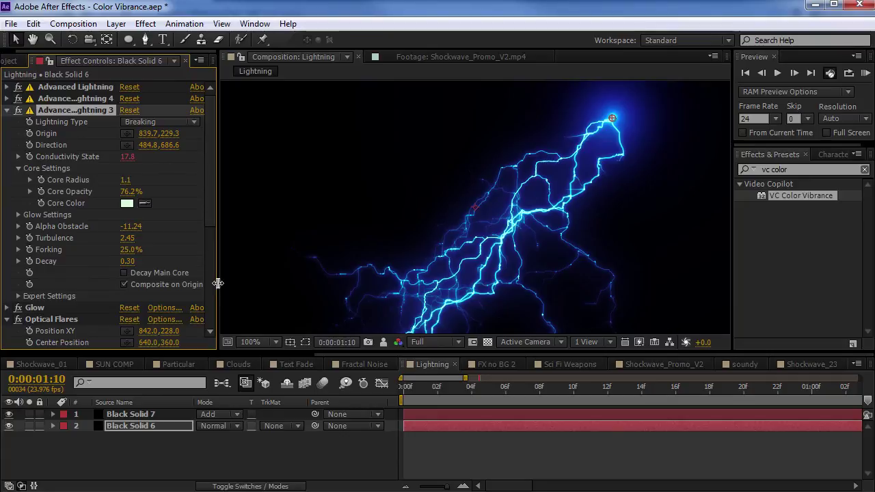
pyautogui.moveTo(216, 286); pyautogui.dragTo(227, 285)
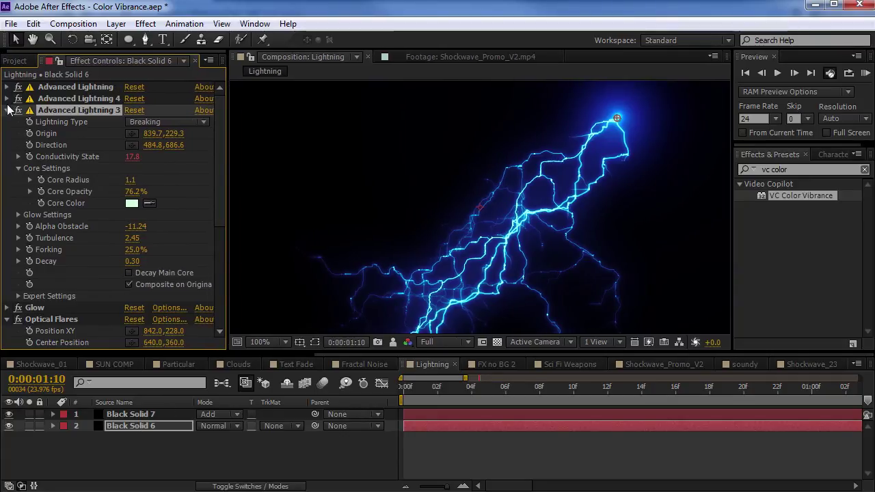
pyautogui.click(8, 110)
pyautogui.click(9, 122)
pyautogui.click(7, 134)
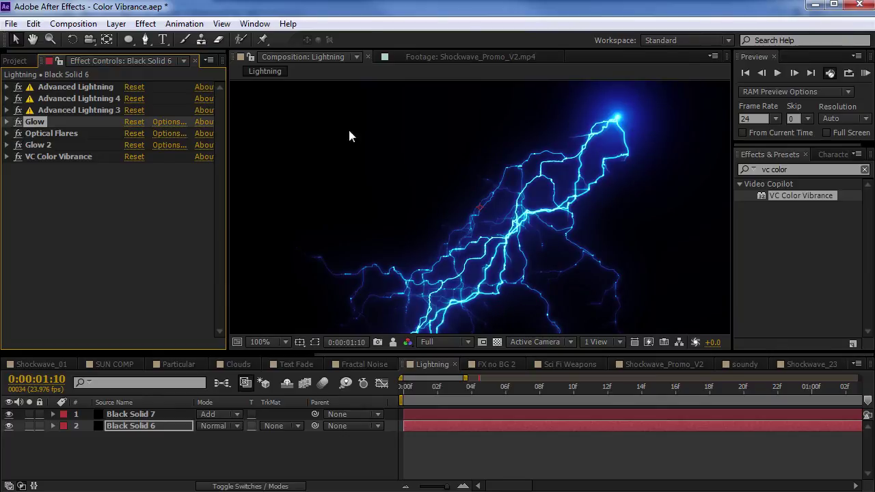
# Step: Compare VC Color Vibrance off and on, then change its tint colour from cyan to purple
pyautogui.click(8, 157)
pyautogui.click(66, 158)
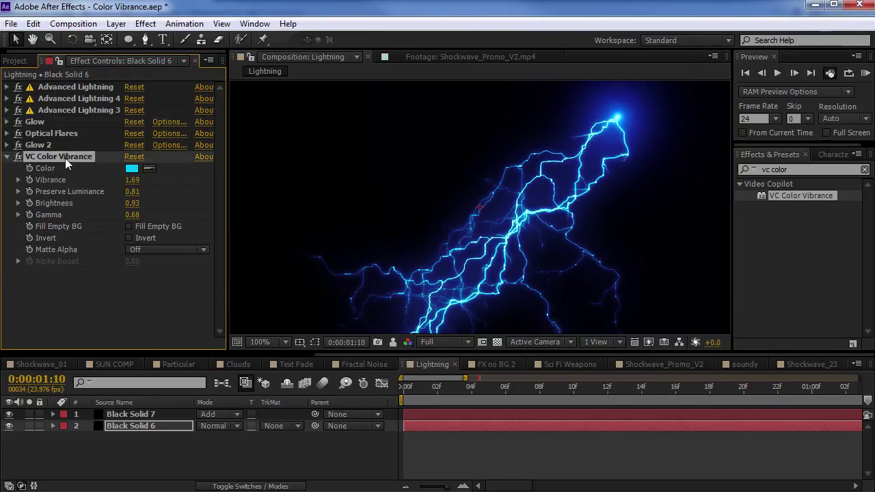
pyautogui.click(18, 157)
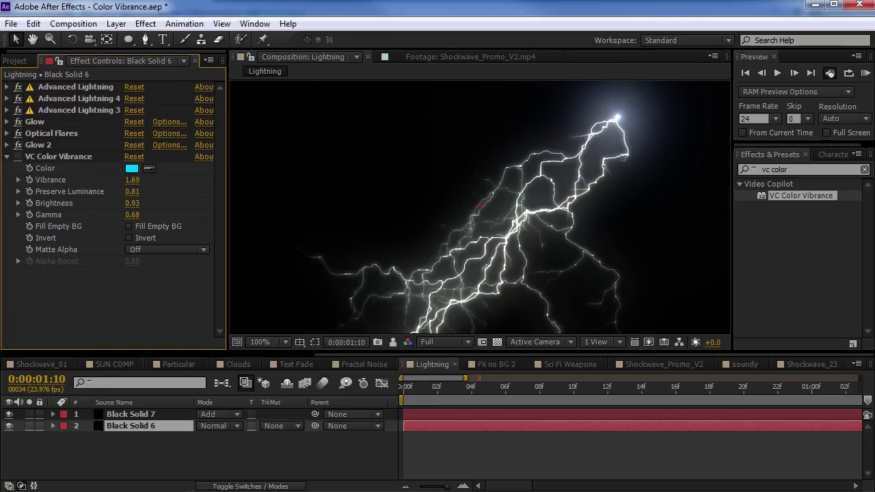
pyautogui.click(18, 156)
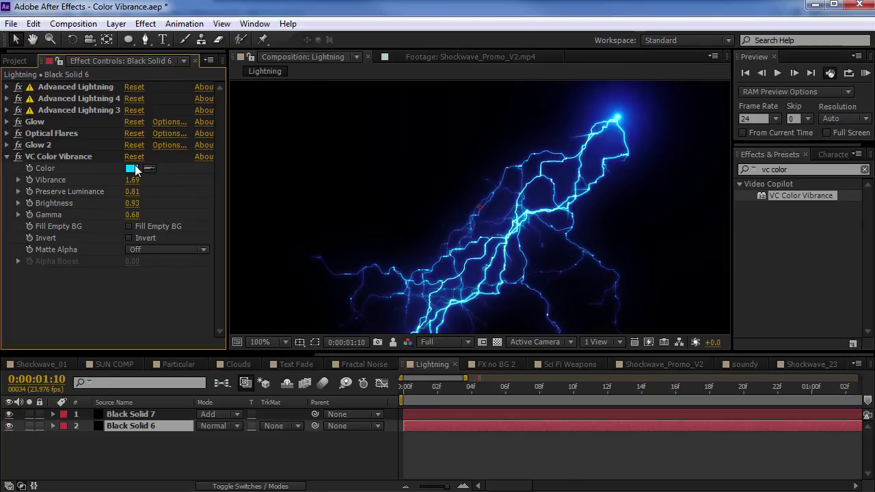
pyautogui.click(131, 169)
pyautogui.moveTo(218, 362); pyautogui.dragTo(215, 326)
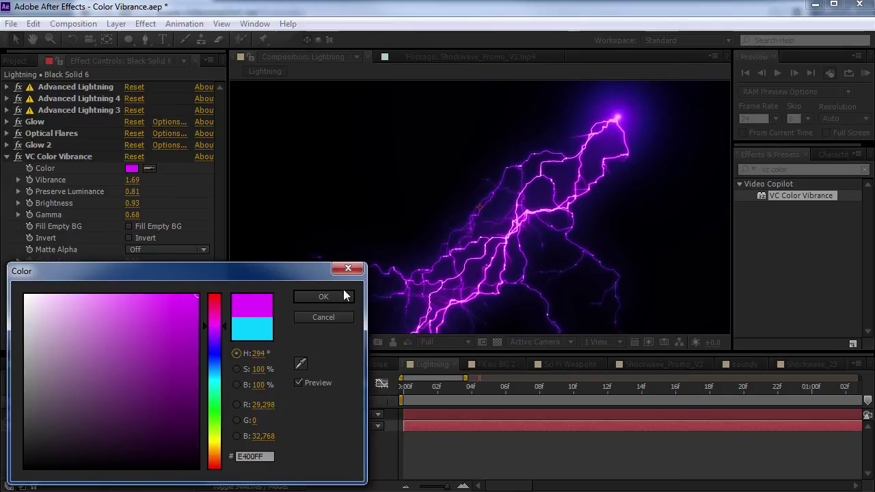
pyautogui.click(343, 294)
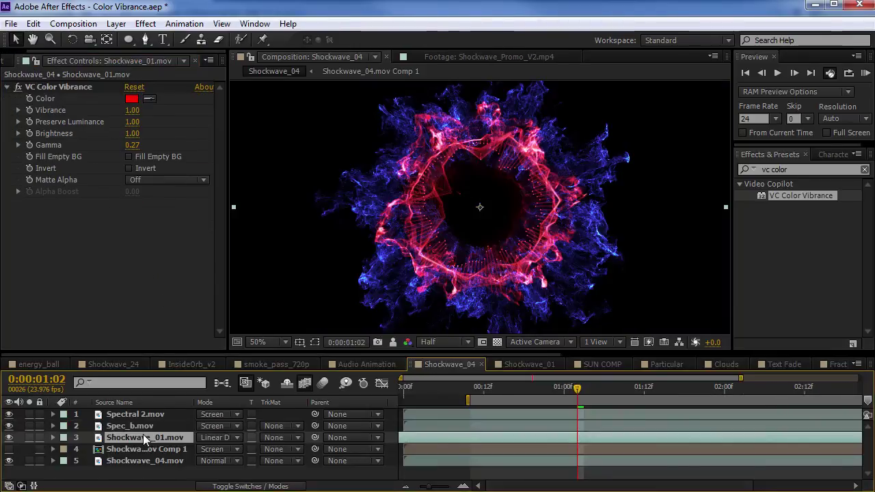
# Step: Solo Shockwave_01.mov at 0:00:01:08 with the transparency grid shown
pyautogui.click(28, 438)
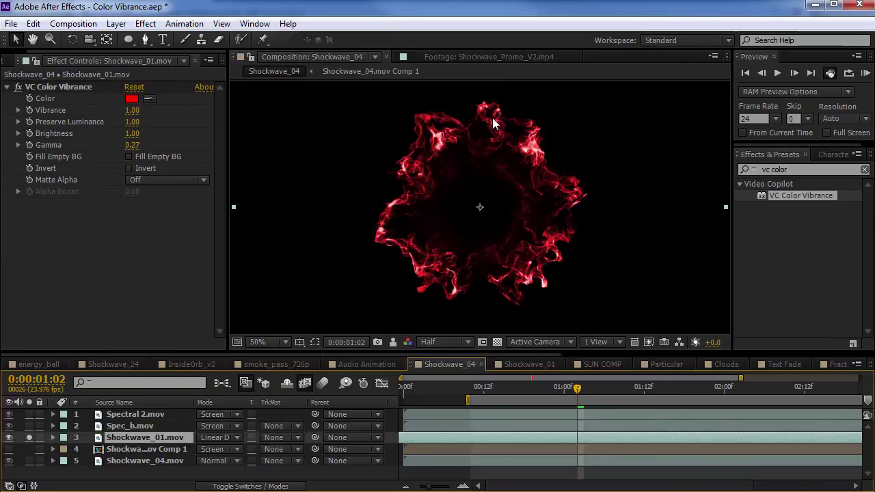
pyautogui.click(618, 386)
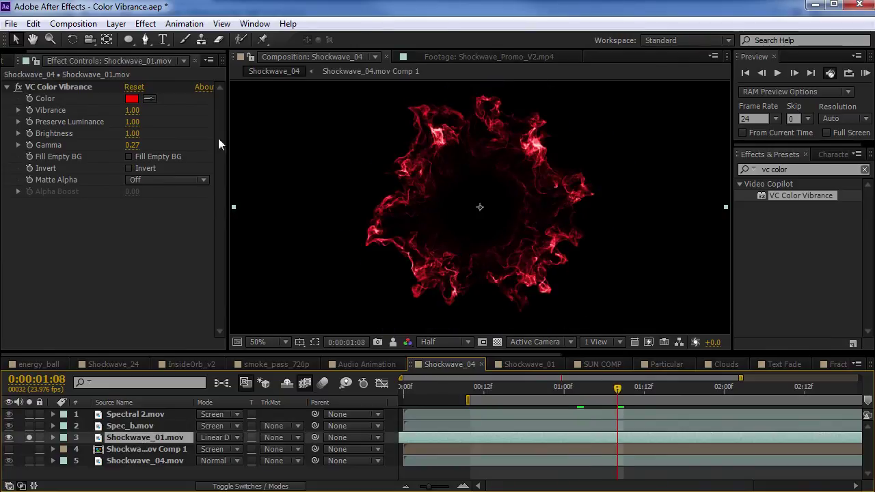
pyautogui.click(497, 342)
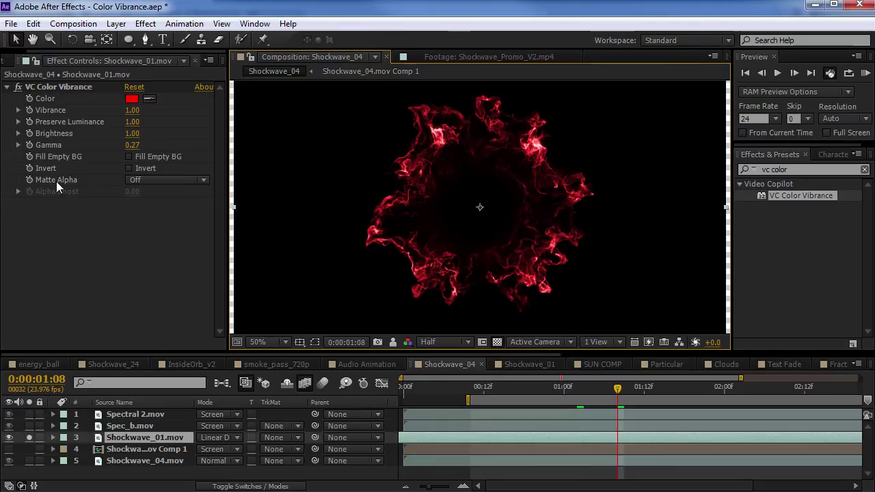
# Step: Try Matte Alpha set to Only, preview the alpha across frames, then undo back to Off
pyautogui.click(147, 179)
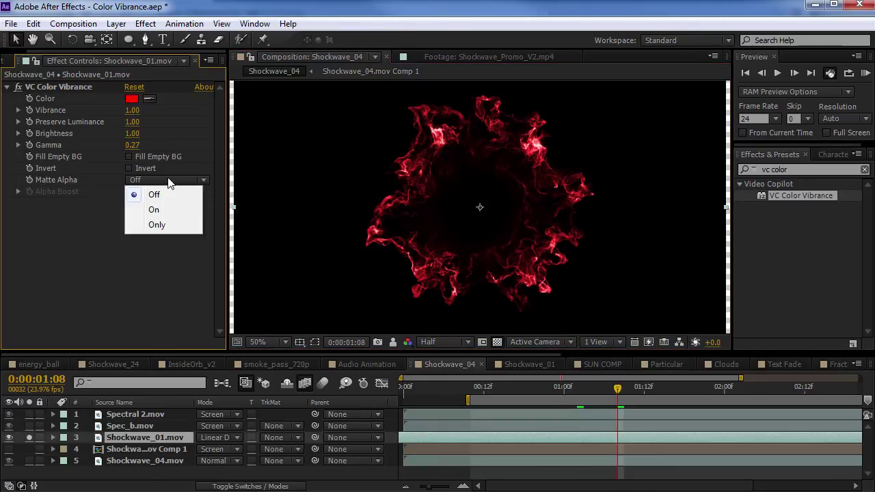
pyautogui.click(157, 225)
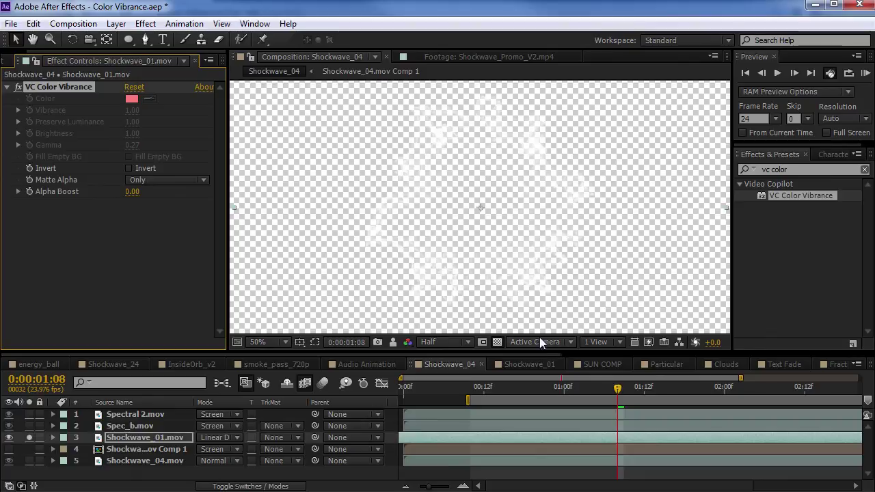
pyautogui.click(497, 342)
pyautogui.click(497, 342)
pyautogui.moveTo(504, 387); pyautogui.dragTo(577, 388)
pyautogui.hotkey('ctrl', 'z')
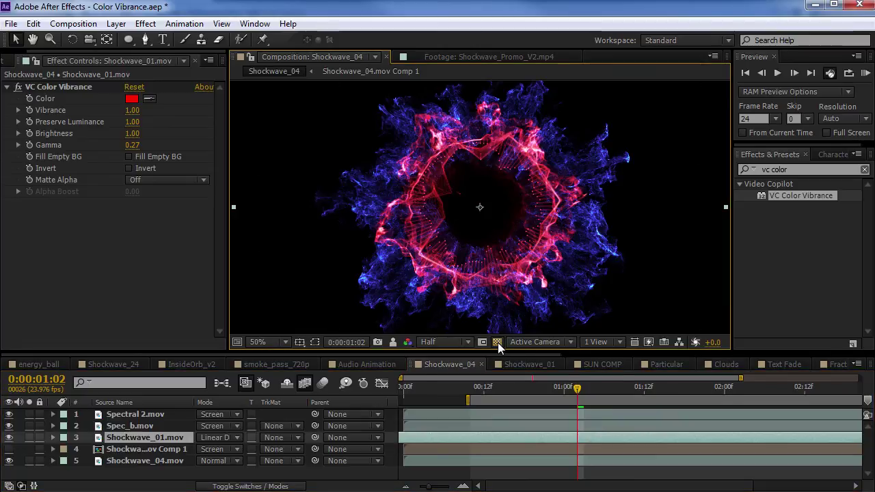
# Step: Pre-compose all five Shockwave_04 layers into Pre-comp 3
pyautogui.click(126, 414)
pyautogui.keyDown('shift'); pyautogui.click(142, 462); pyautogui.keyUp('shift')
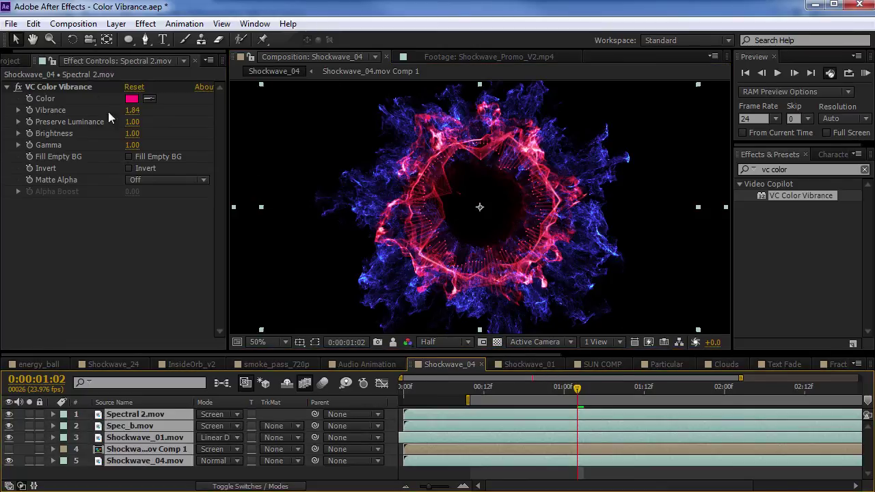
pyautogui.click(116, 23)
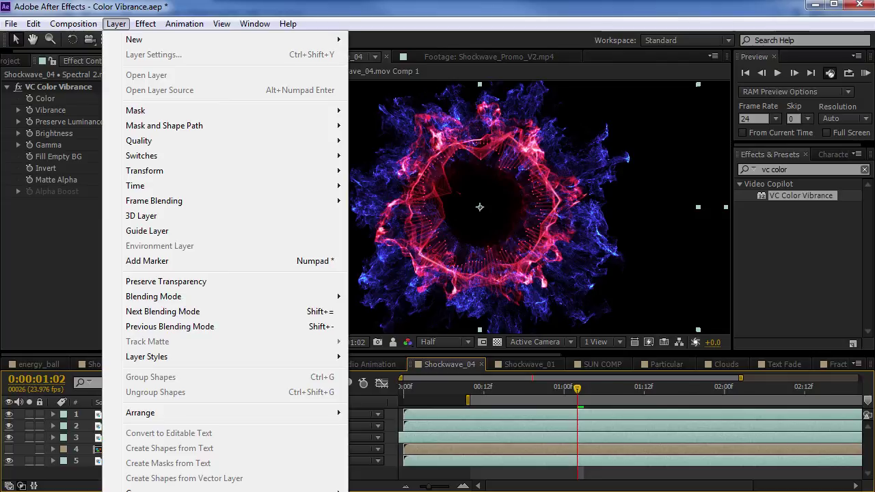
pyautogui.hotkey('ctrl', 'shift', 'c')
pyautogui.press('Return')
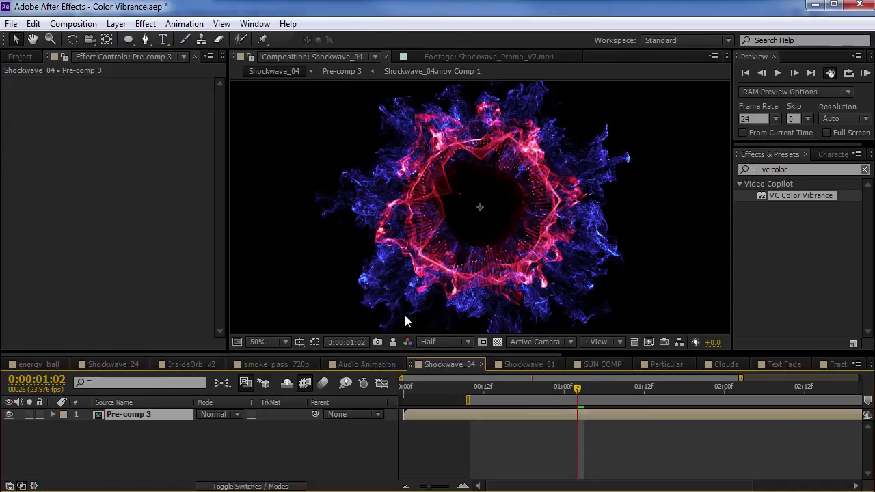
# Step: Apply VC Color Vibrance to Pre-comp 3 and set its Matte Alpha to Only
pyautogui.moveTo(794, 193); pyautogui.dragTo(489, 205)
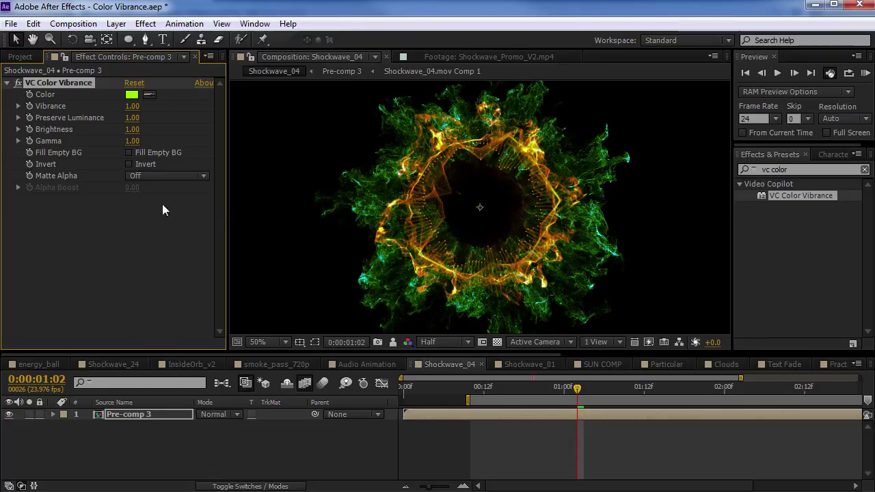
pyautogui.click(164, 177)
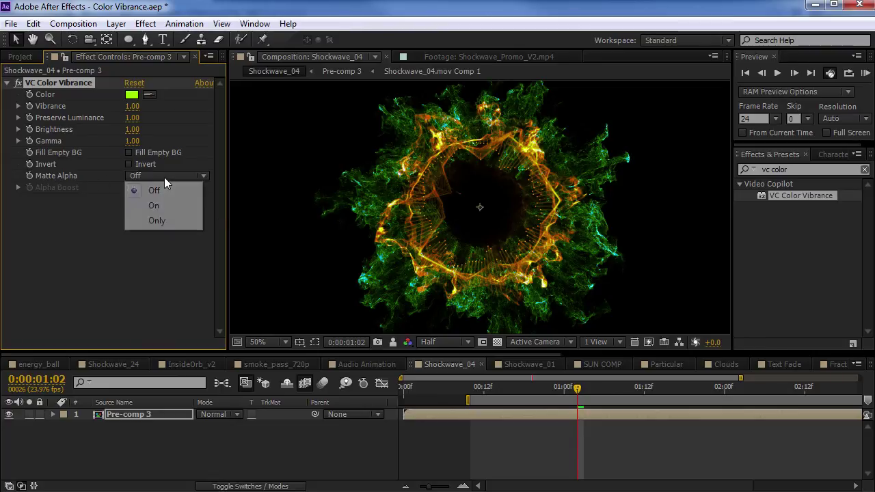
pyautogui.click(157, 221)
pyautogui.click(497, 341)
pyautogui.moveTo(419, 256); pyautogui.dragTo(455, 247)
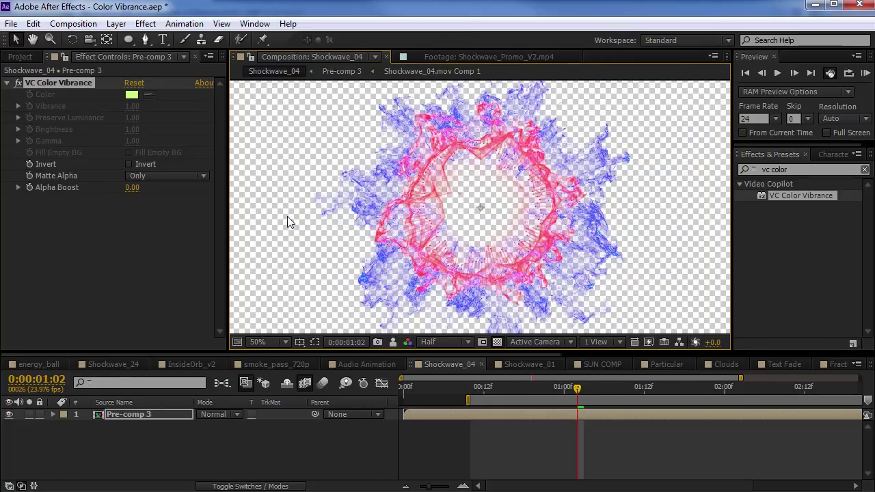
pyautogui.click(164, 176)
pyautogui.click(269, 203)
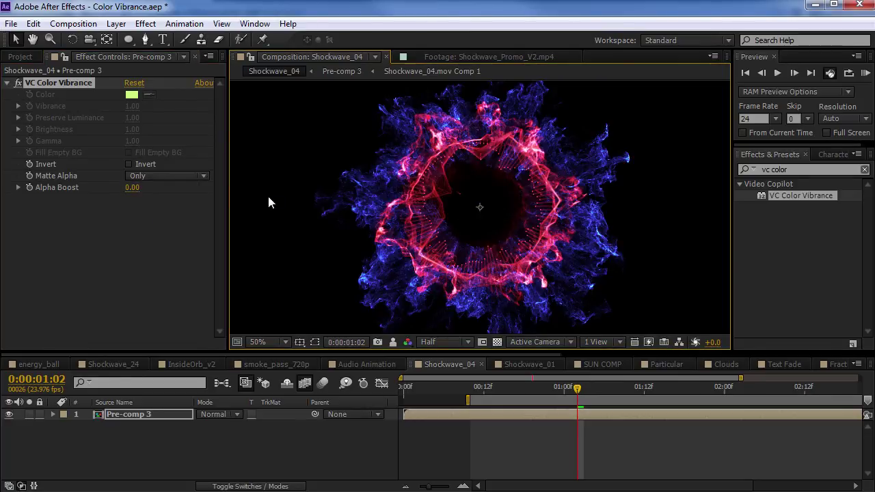